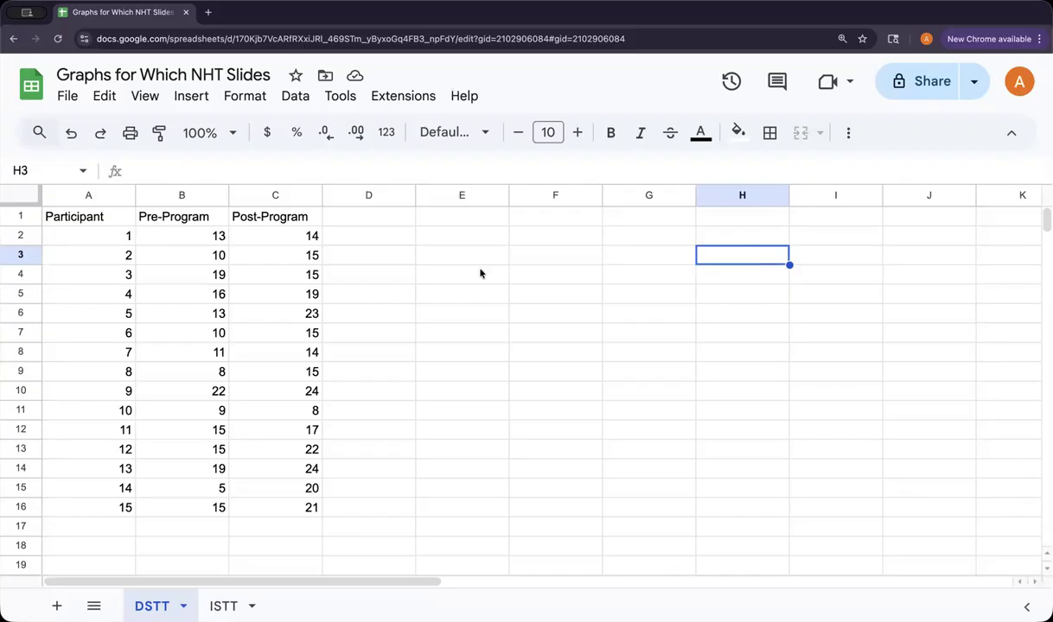
Step: Enter the figure label "Figure 1" in cell E1, beside the participant data
click(435, 225)
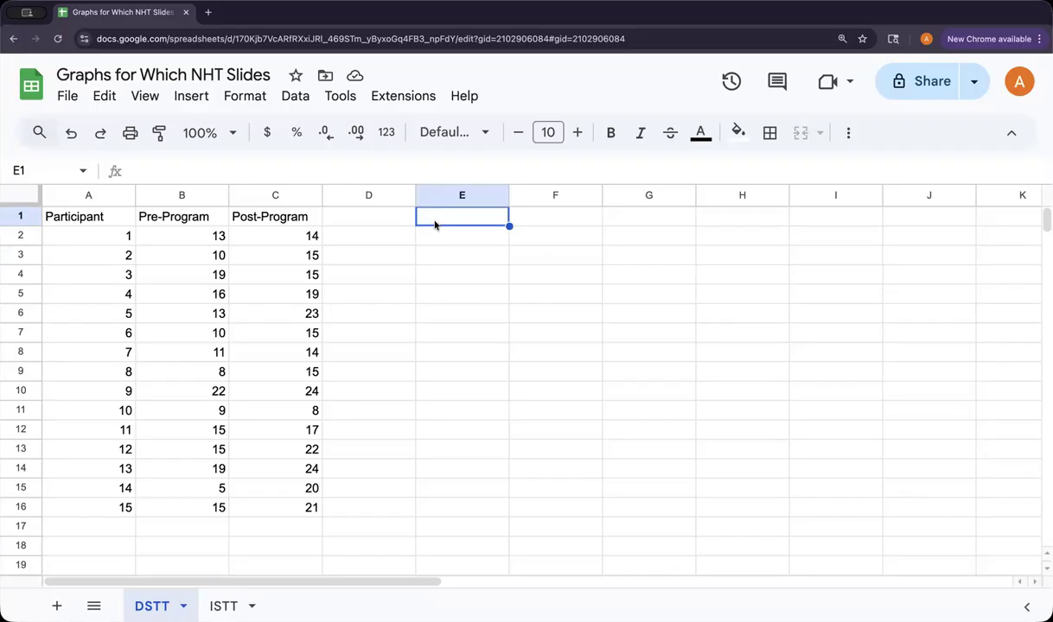
key(Return)
text(Figure 1)
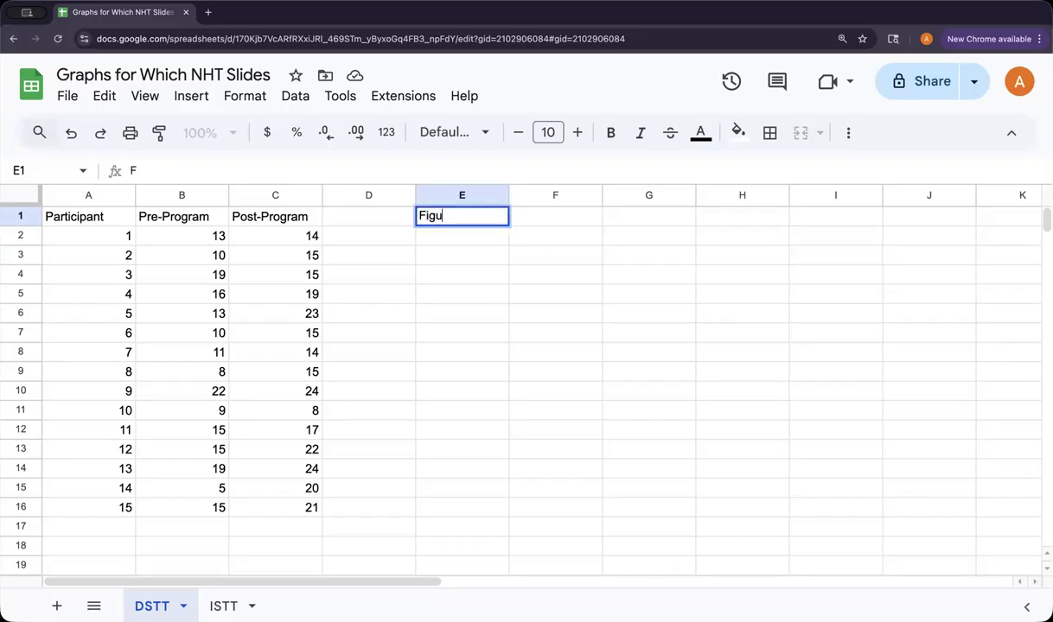
key(Return)
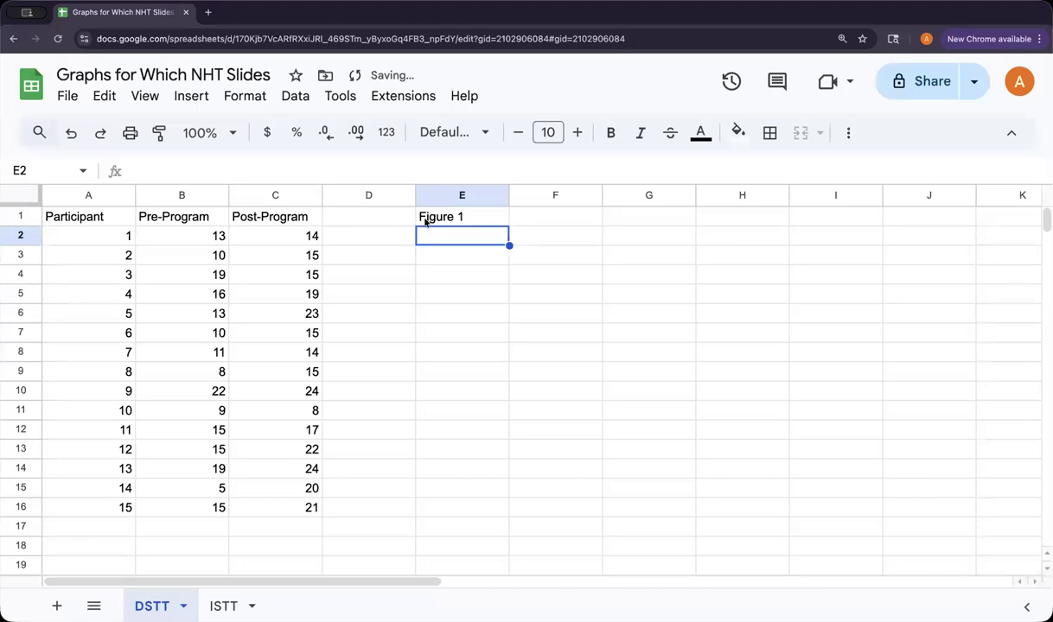
Step: Enter the figure title "Self-Efficacy Scale Scores Before and After Youth Workforce Program Completion" in cell E3
click(428, 256)
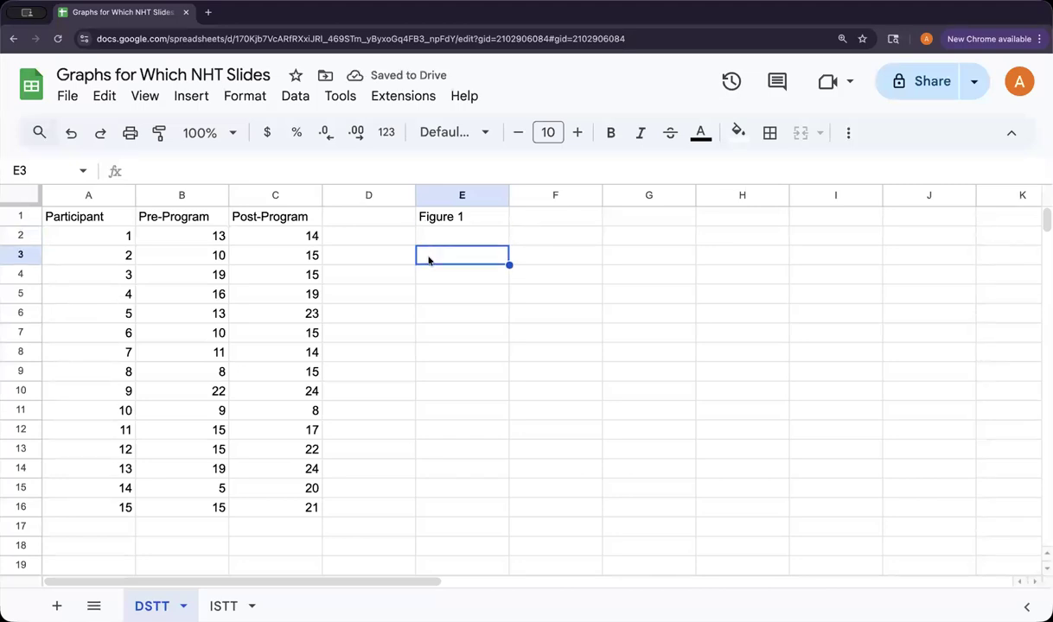
key(Return)
text(Self-Efficacy Scale Scores Before and After Youth Workforce Program Completion)
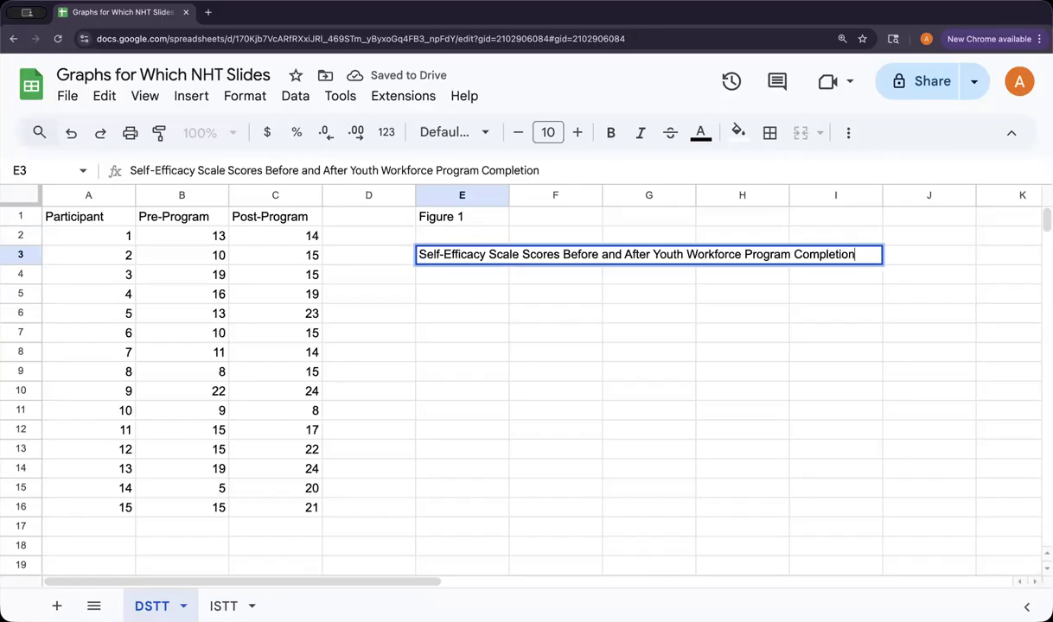
key(Return)
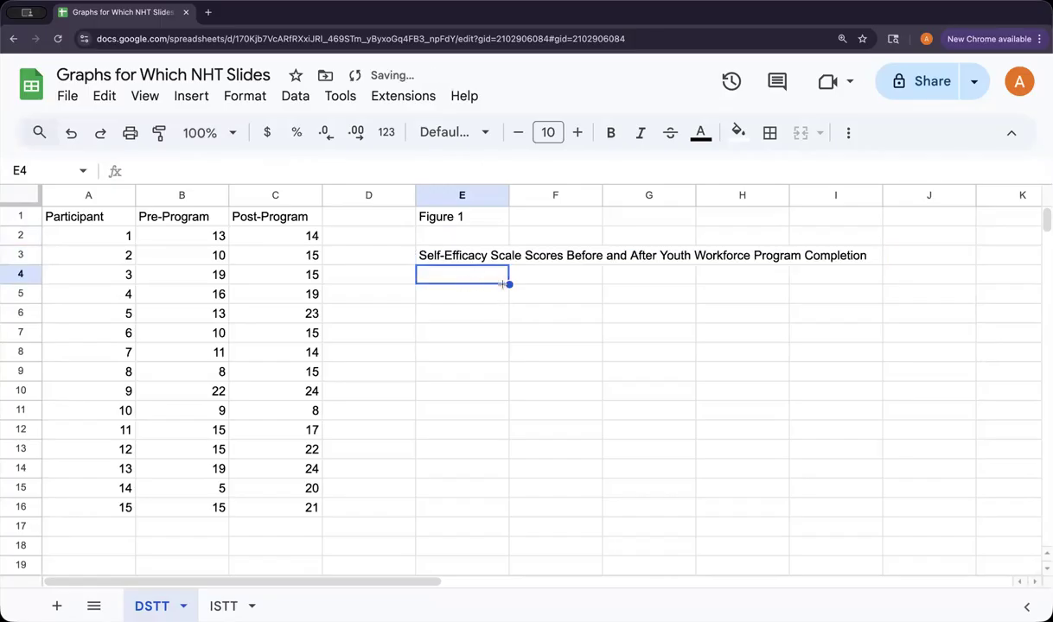
Step: Make the figure label in E1 bold and the figure title in E3 italic
click(442, 219)
key(ctrl+b)
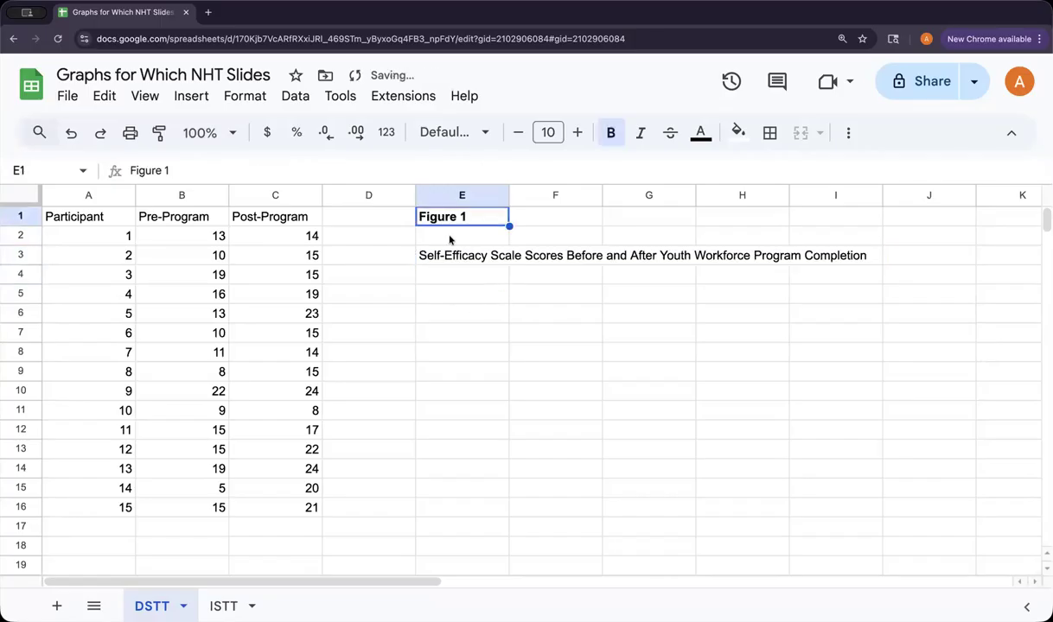
click(447, 258)
key(ctrl+i)
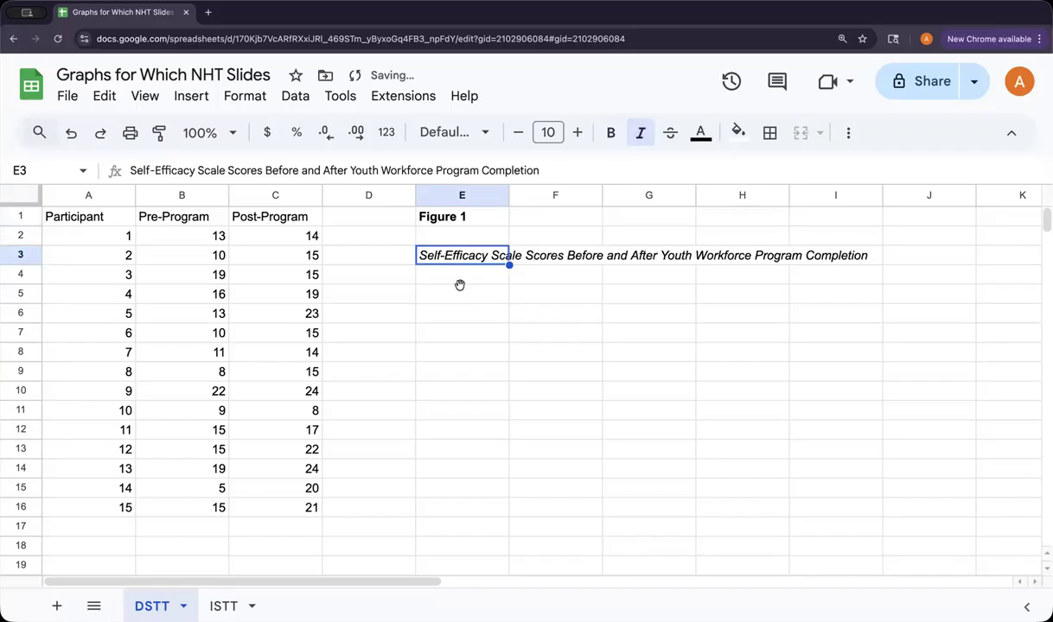
click(445, 292)
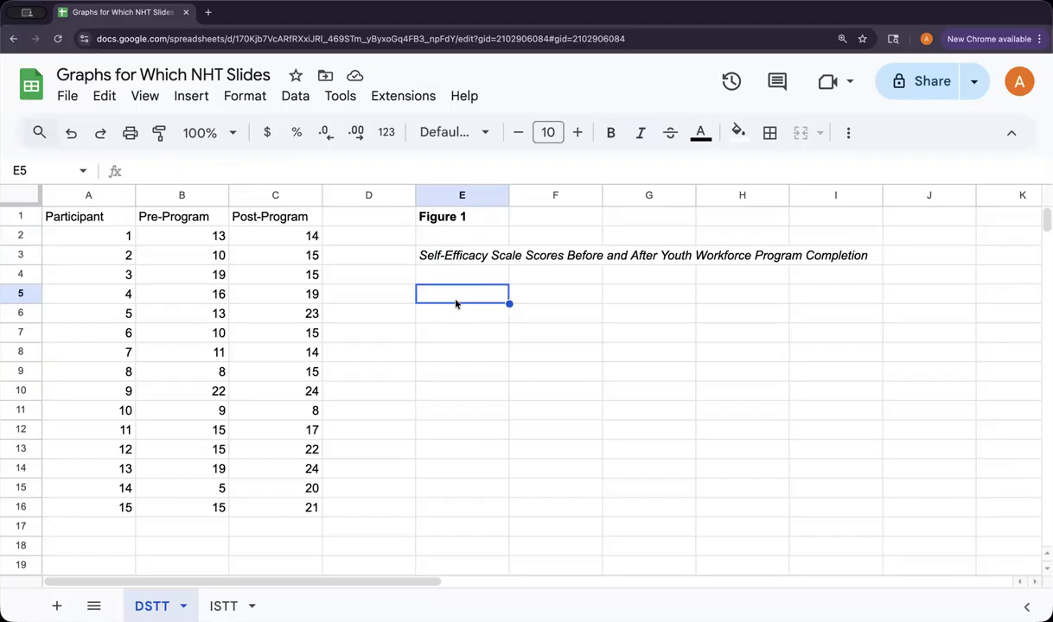
Step: Rename the column headers in B1 and C1 as "Before" and "After"
click(188, 196)
click(272, 197)
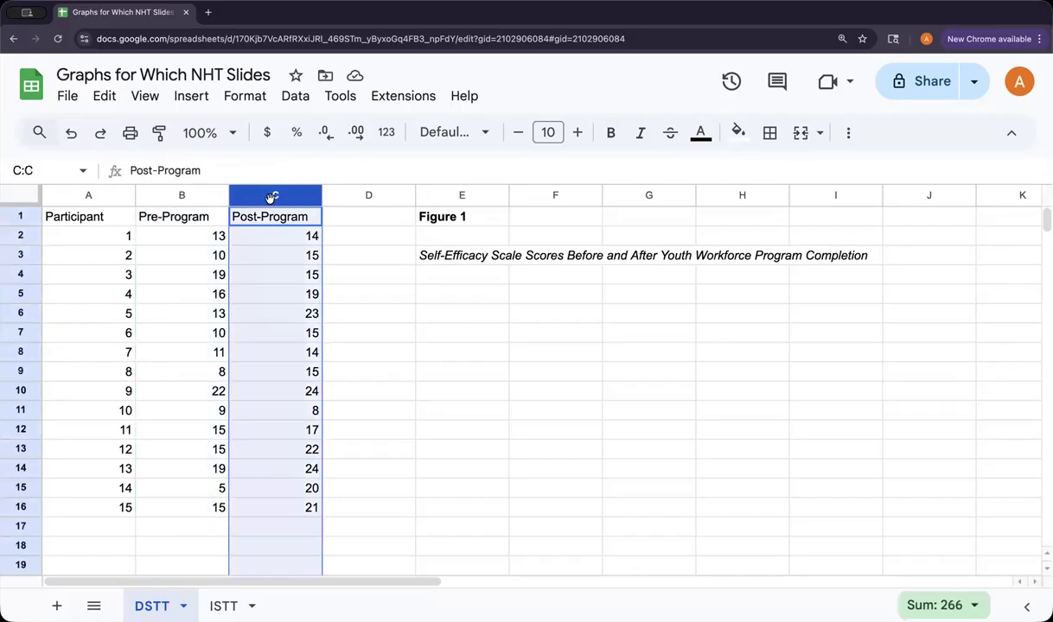
click(192, 218)
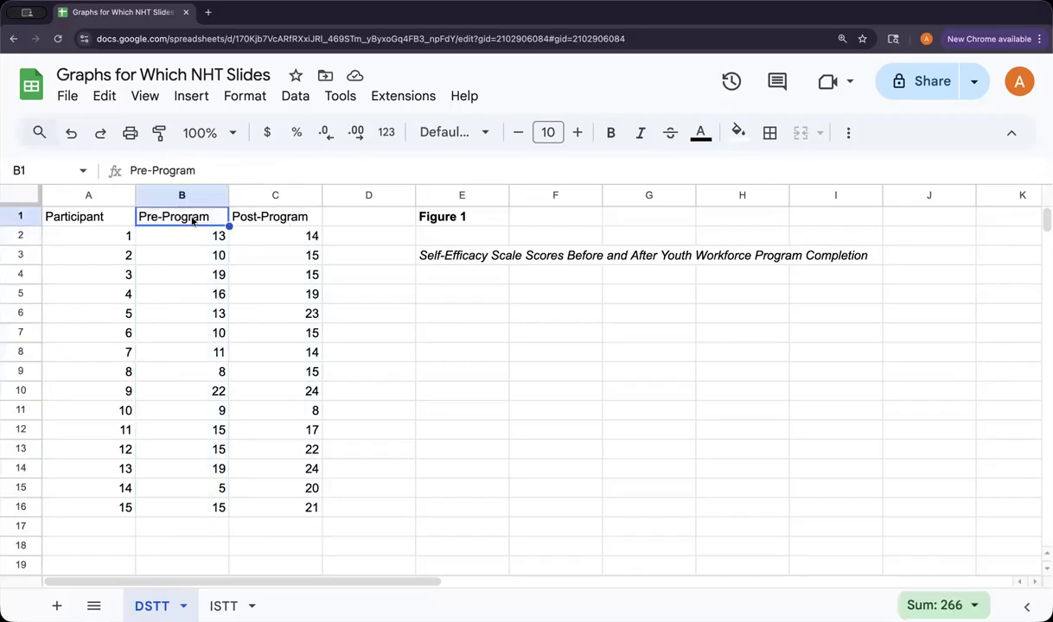
text(Before)
click(275, 215)
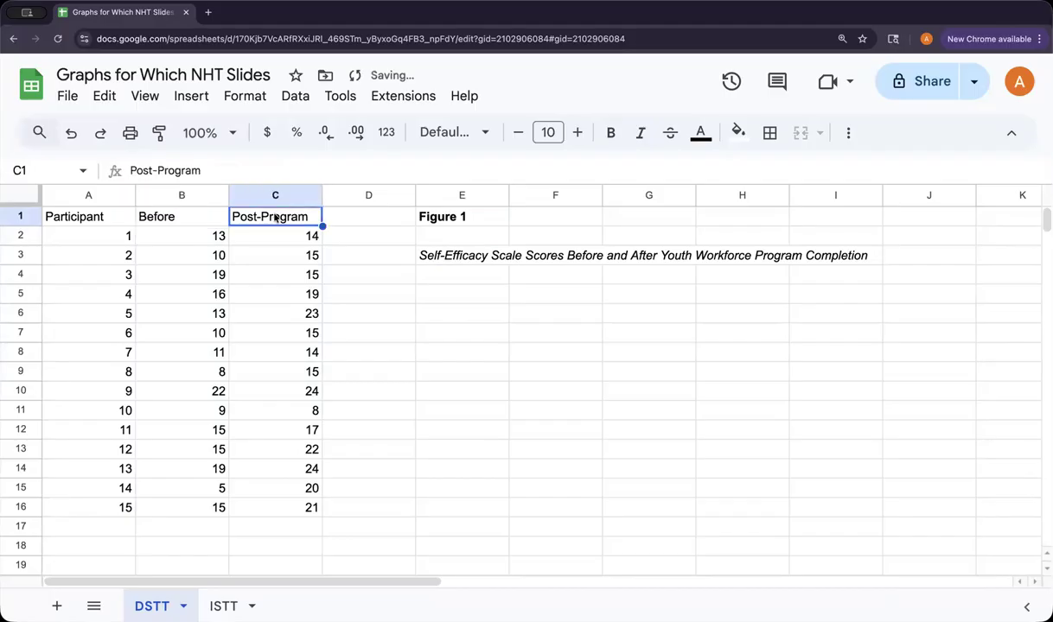
text(After)
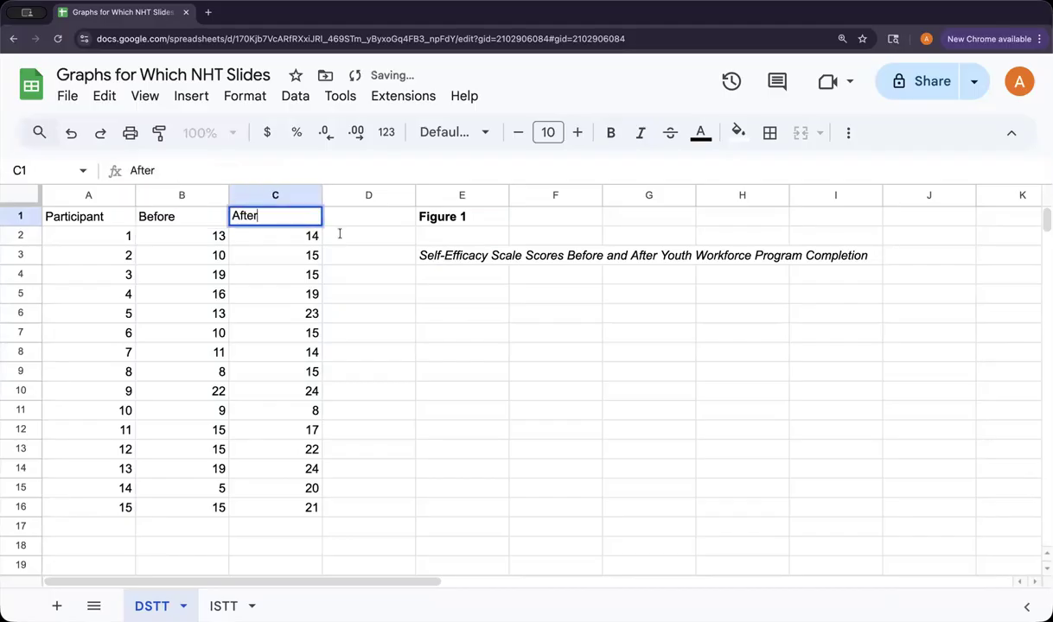
click(498, 316)
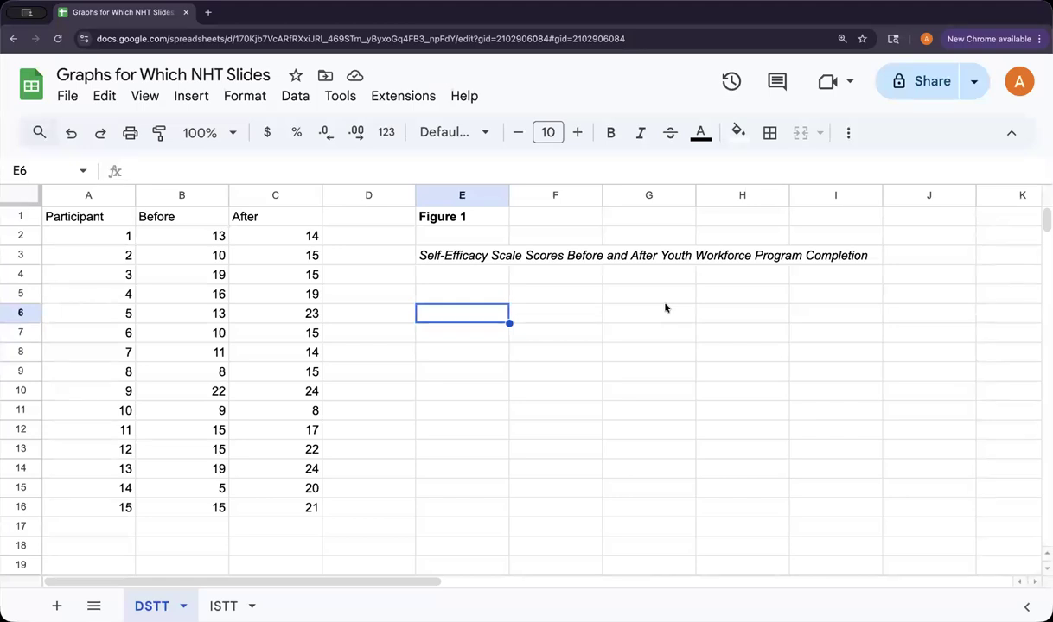
Step: Insert a chart based on the participant, before and after data in A1:C16
click(95, 194)
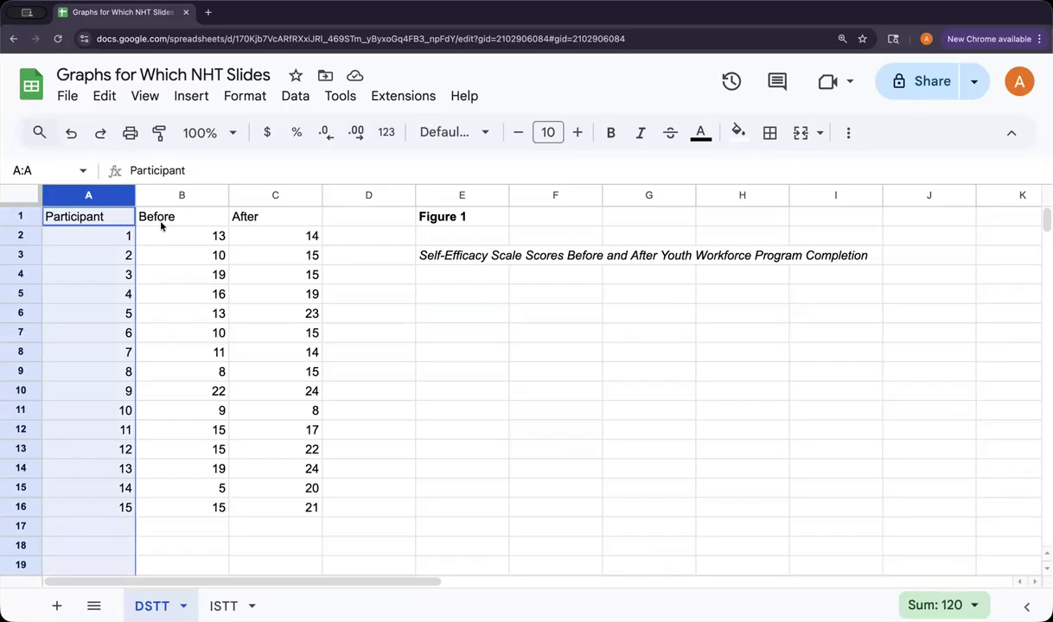
click(154, 217)
drag(113, 216, 265, 506)
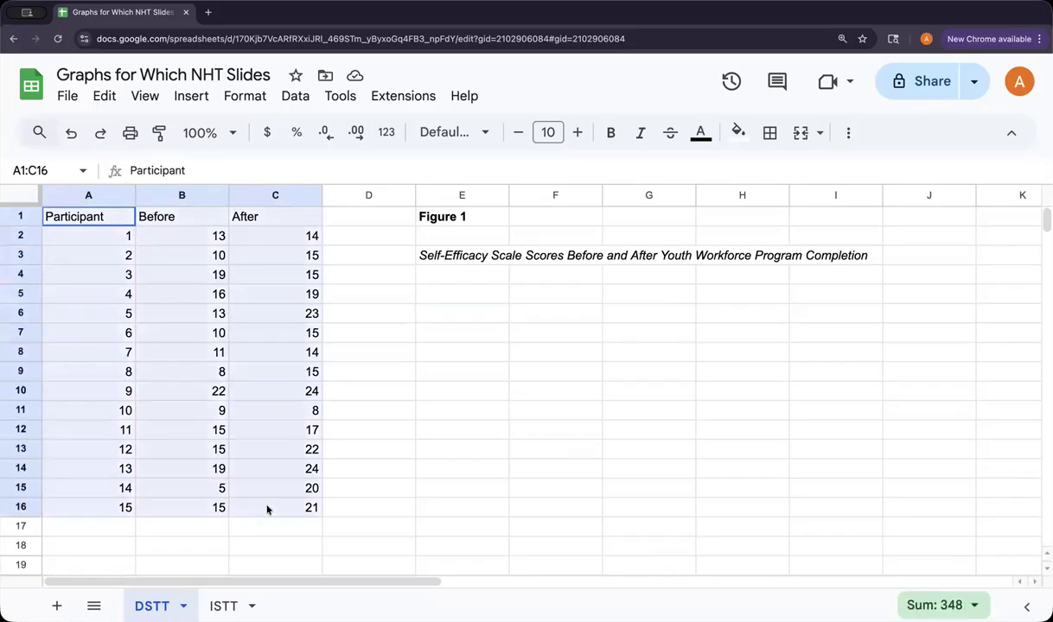
click(190, 96)
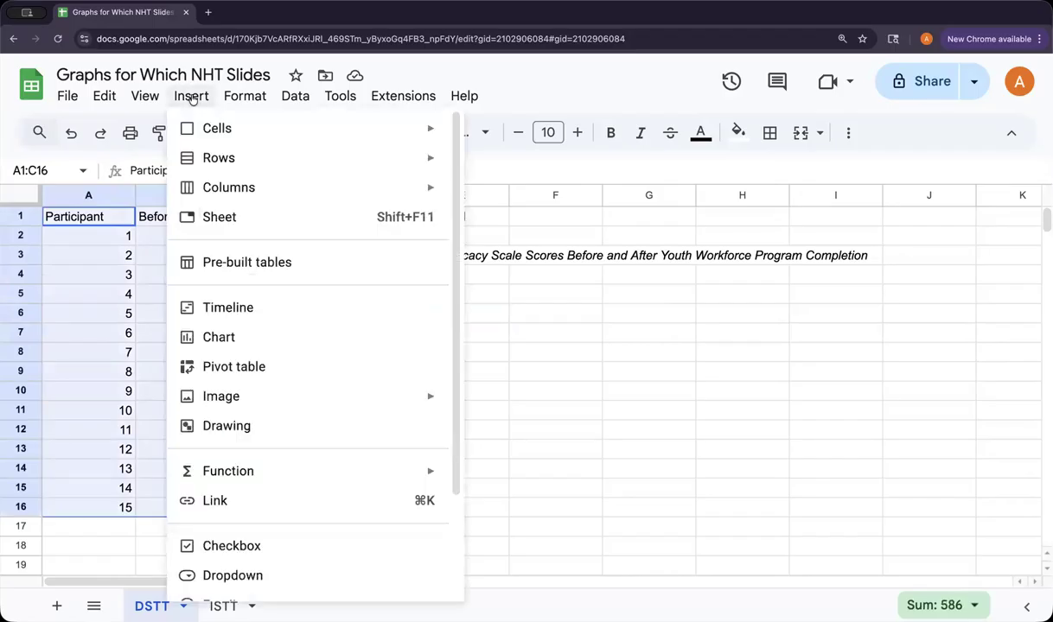
click(218, 339)
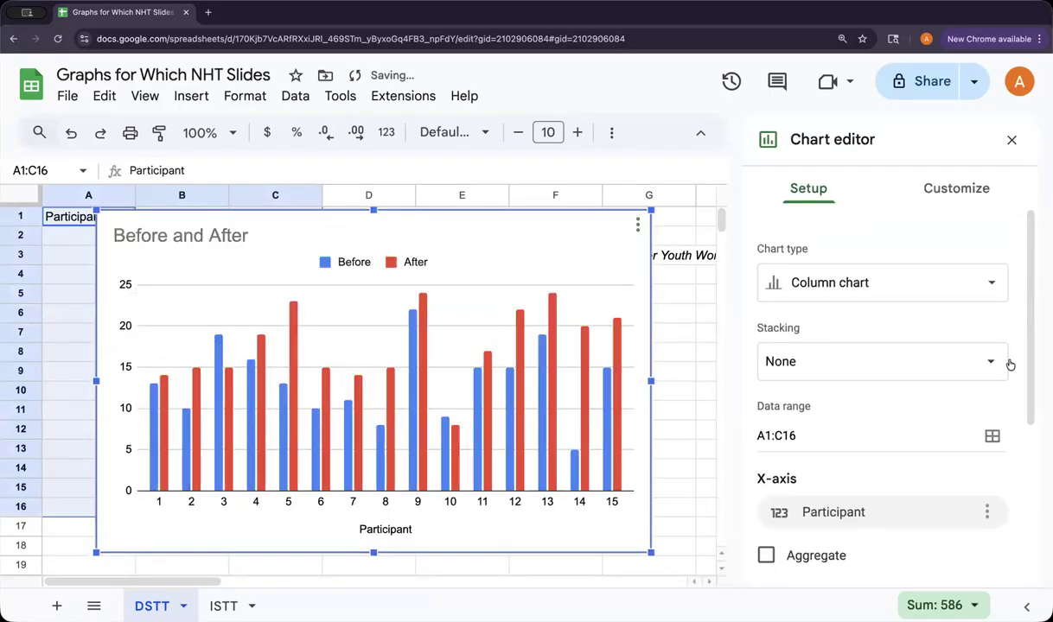
Step: Change the chart to a line chart and switch its rows and columns so each participant is a series
click(995, 263)
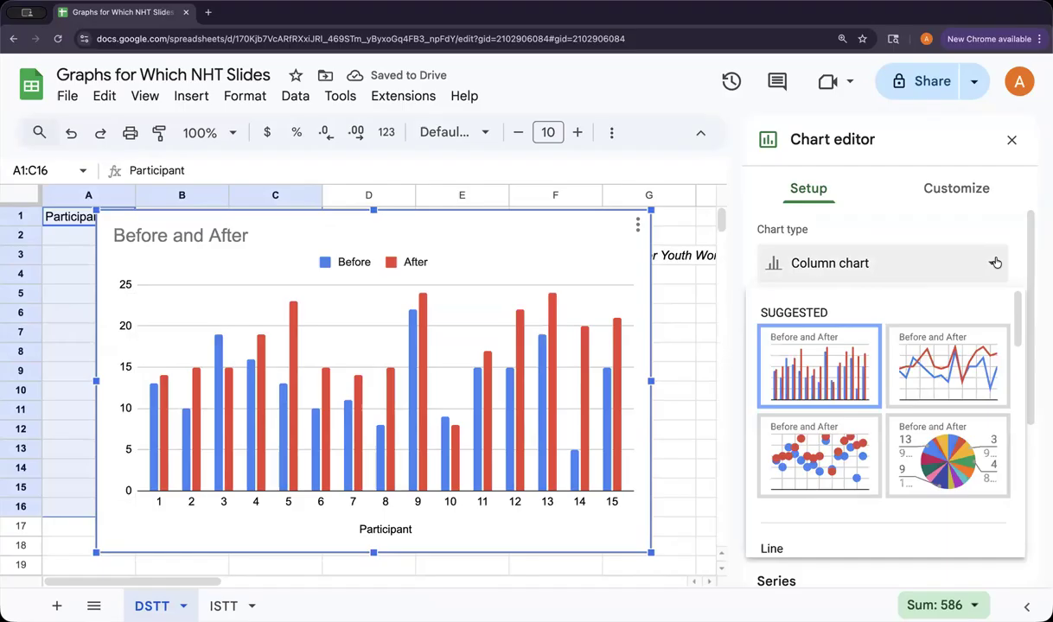
click(946, 368)
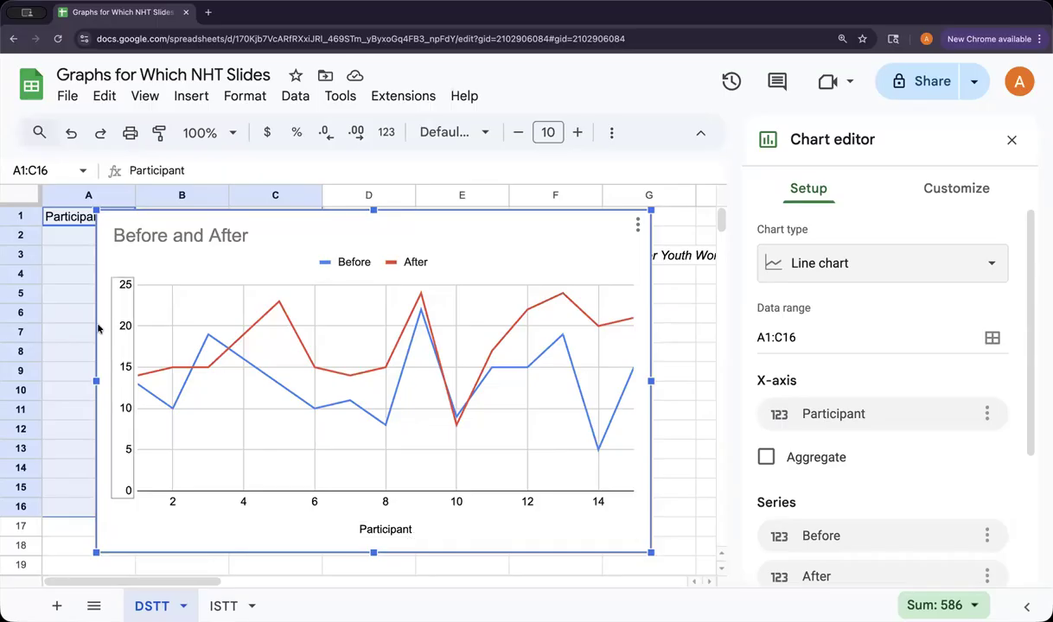
scroll(948, 468, down, 1)
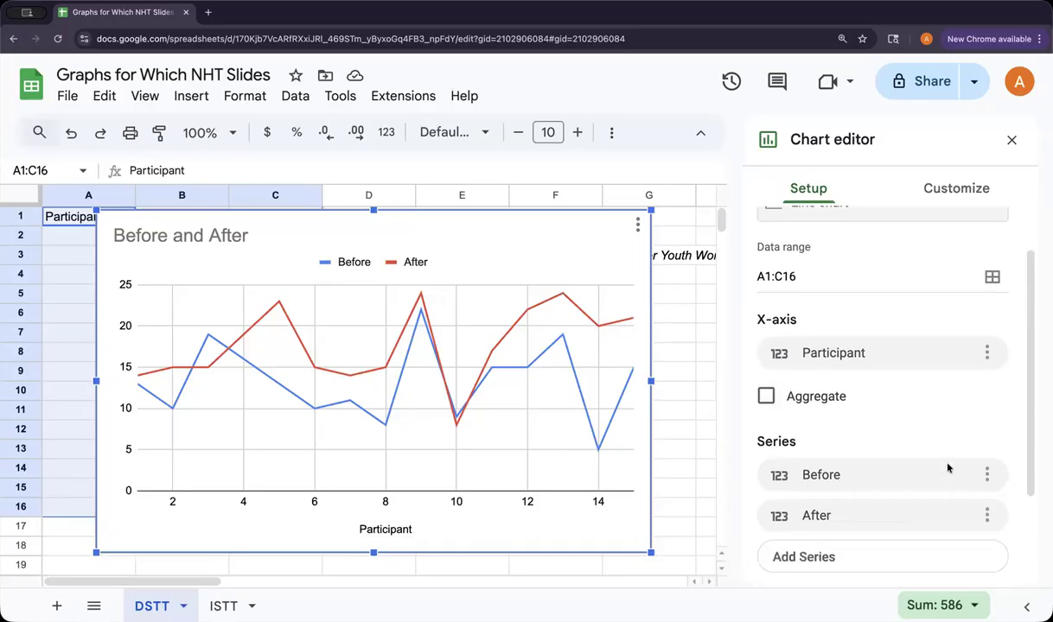
scroll(948, 468, down, 2)
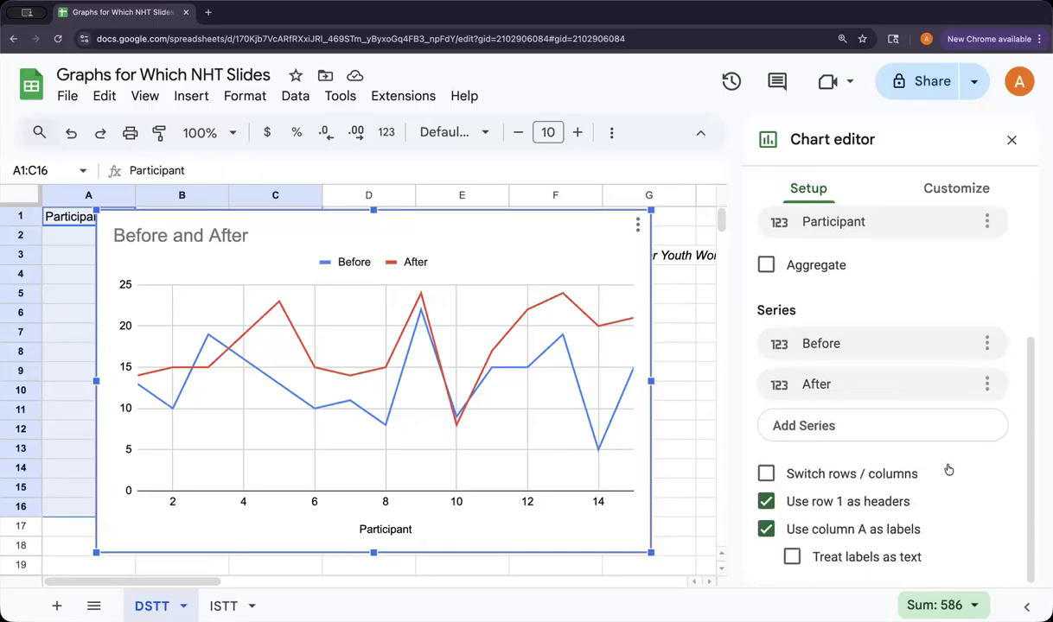
click(766, 477)
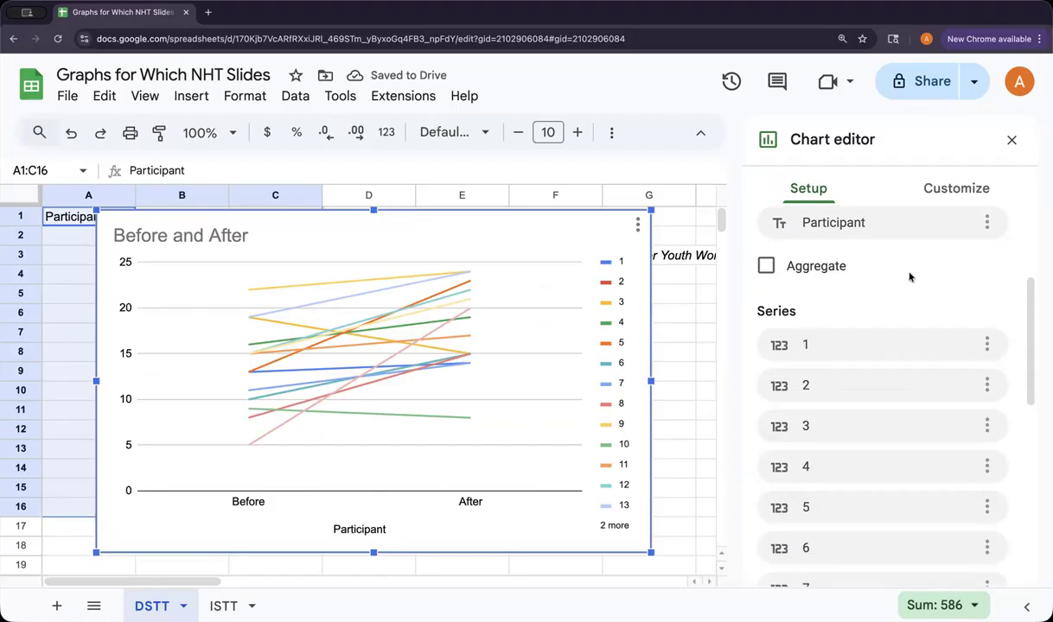
Step: Delete the chart title, the legend and the horizontal axis title from the line chart
click(959, 195)
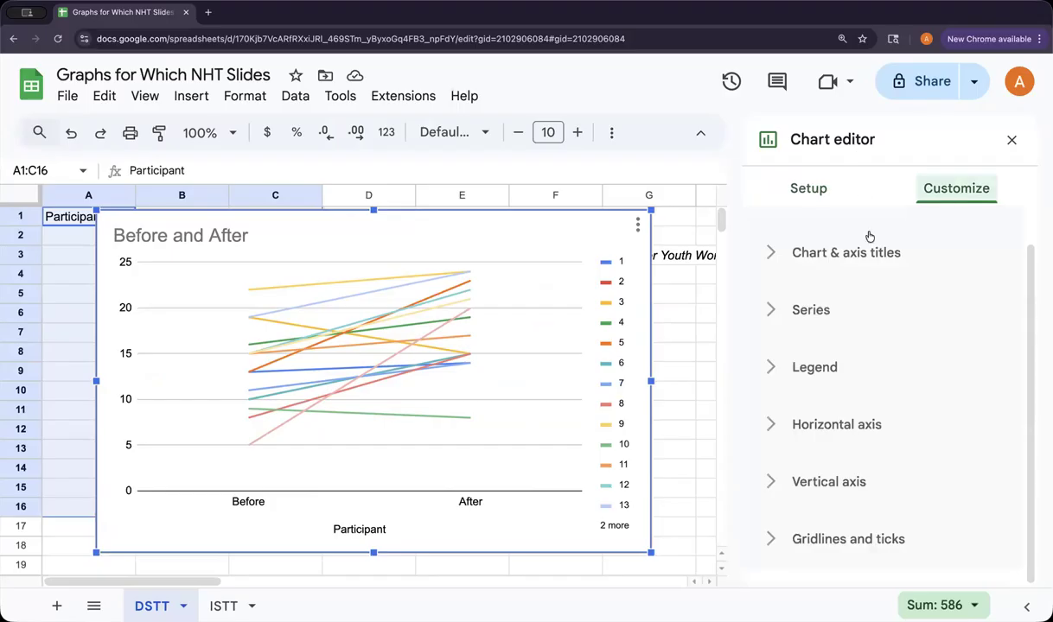
click(179, 240)
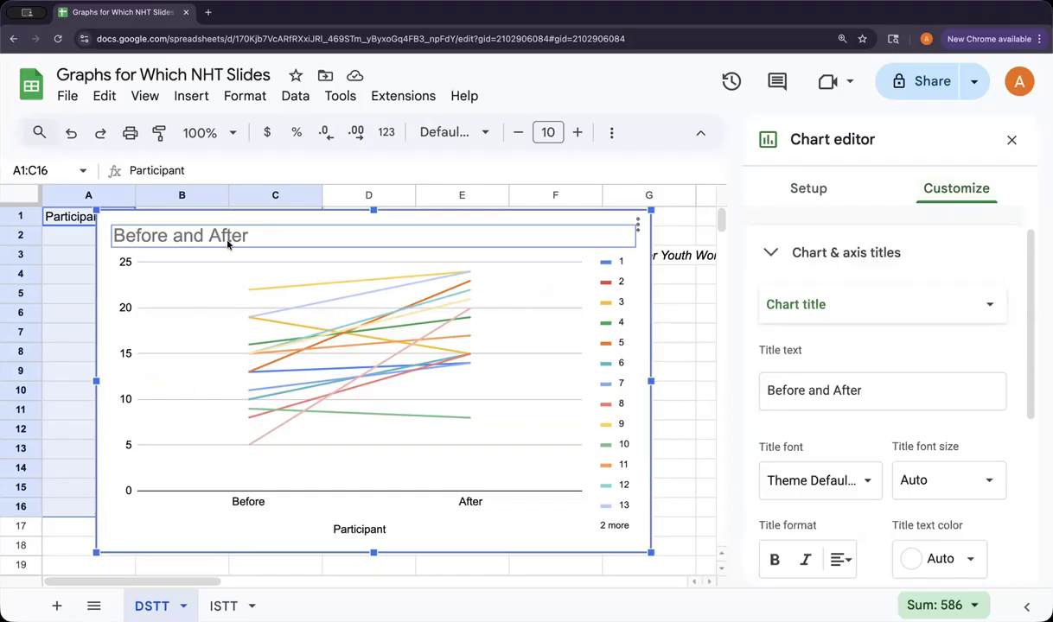
key(BackSpace)
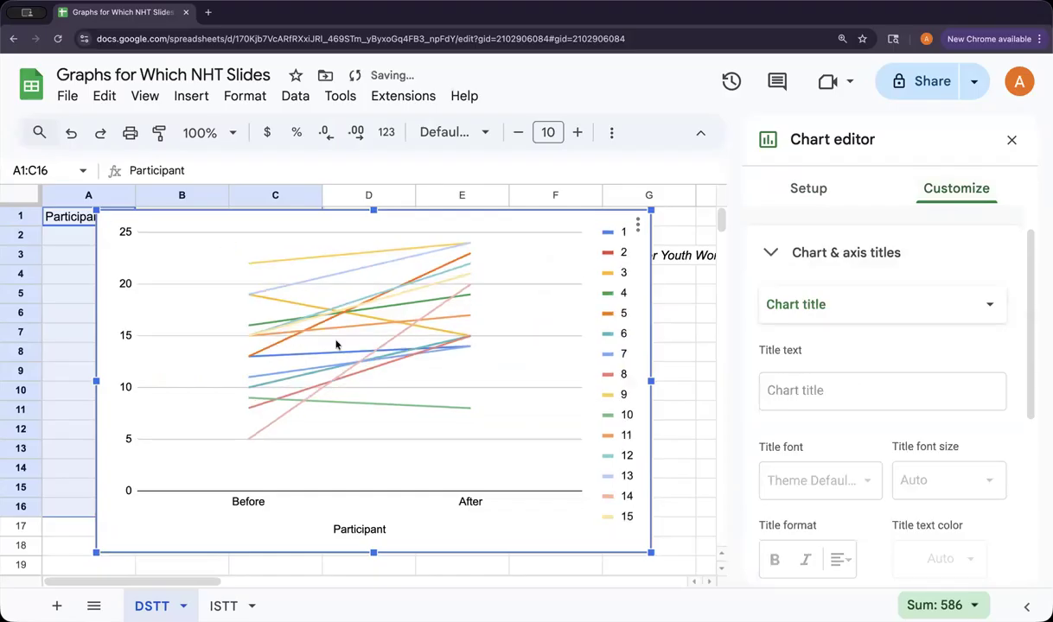
click(622, 449)
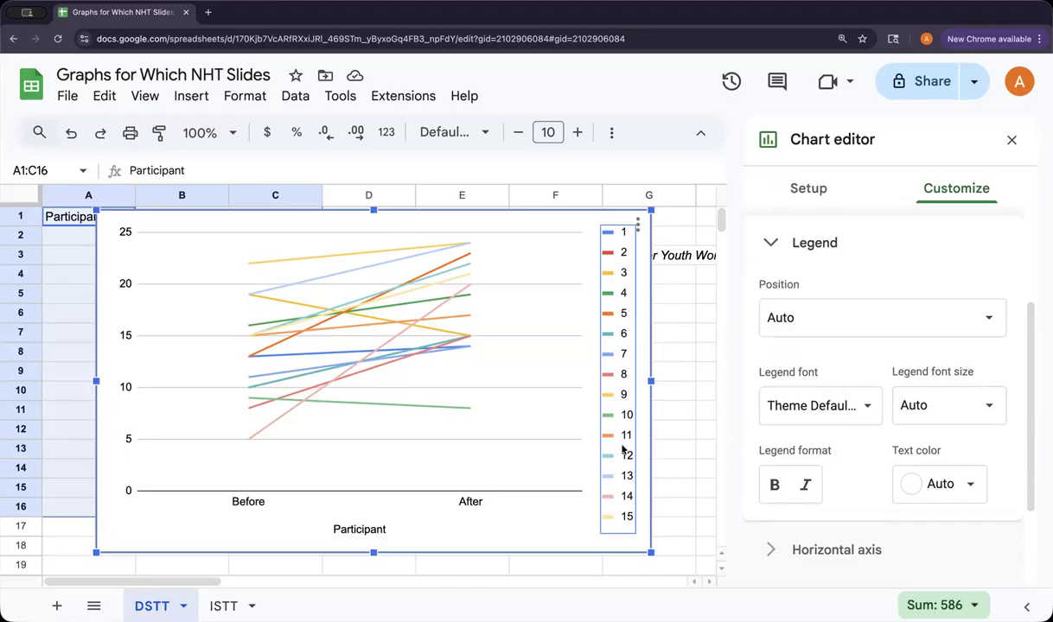
key(Delete)
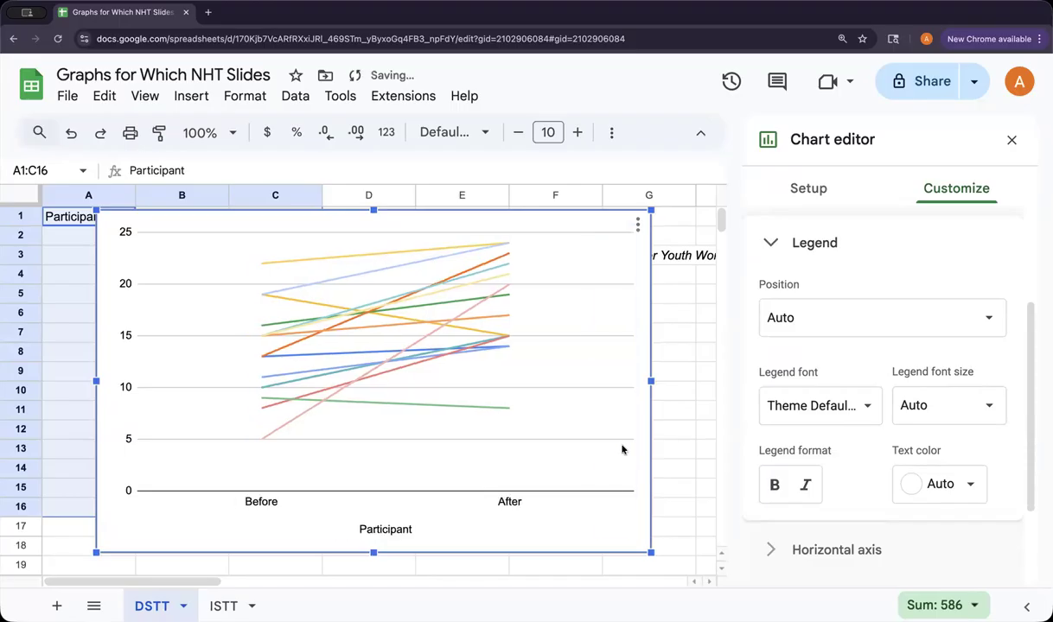
click(391, 534)
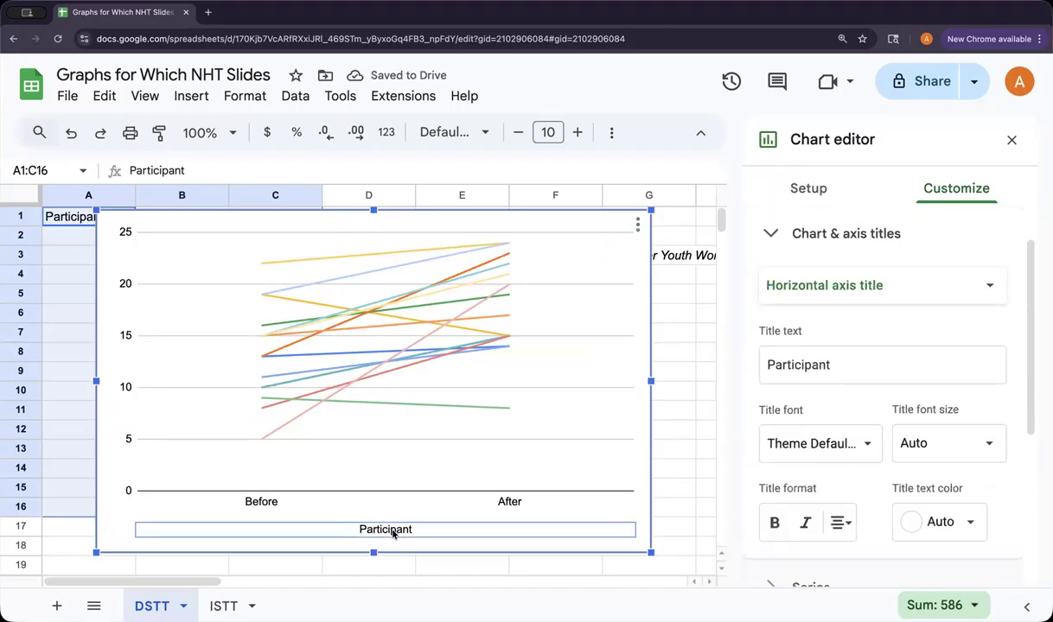
key(Delete)
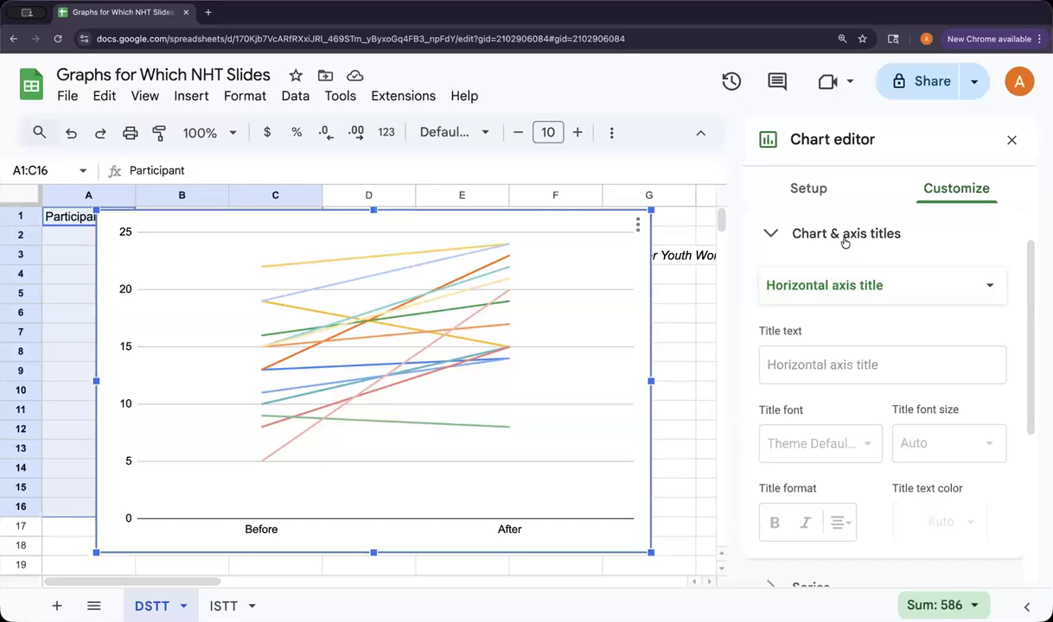
Step: Set the chart's vertical axis title to "Self-Efficacy Score"
click(761, 231)
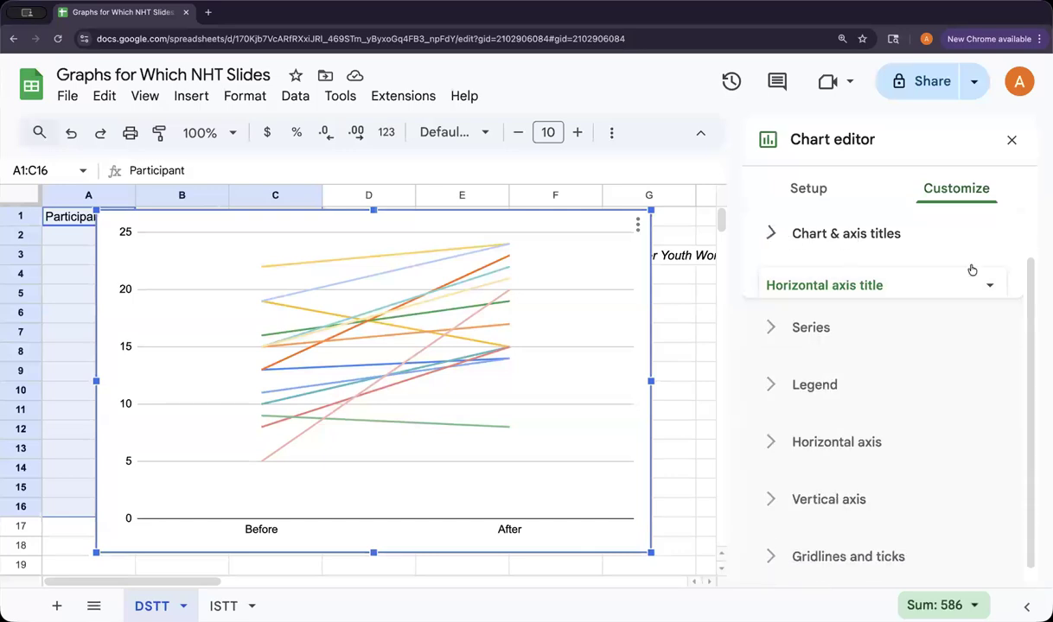
click(769, 251)
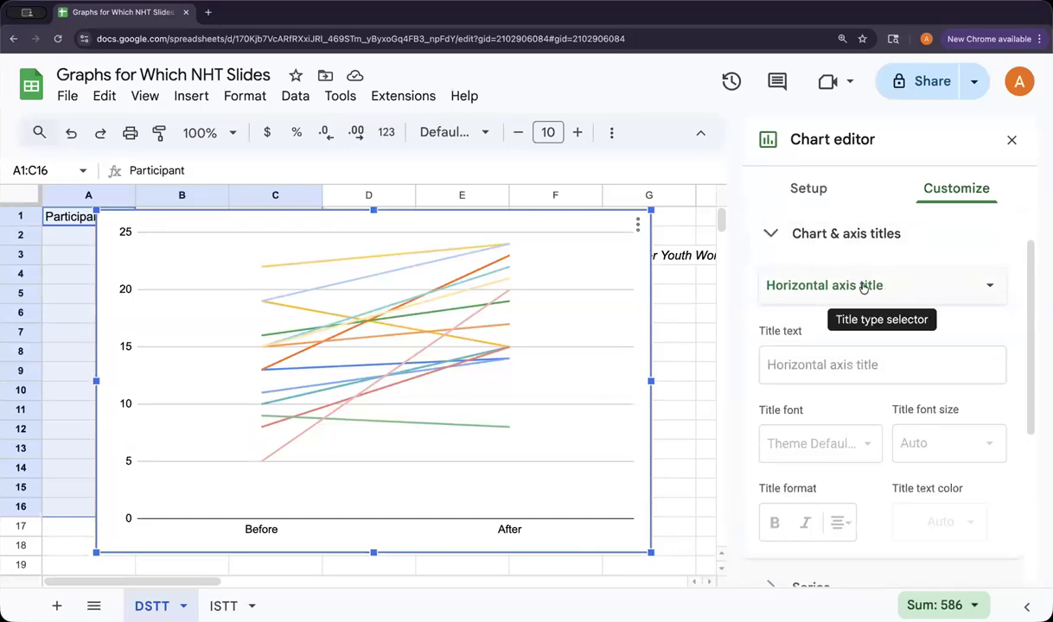
click(863, 288)
click(849, 310)
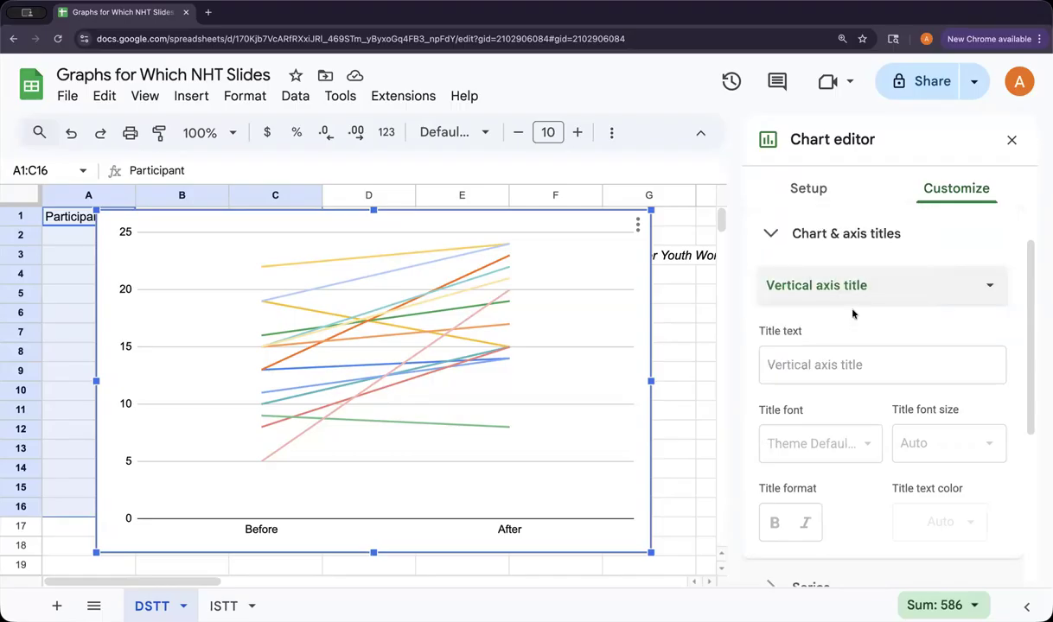
click(807, 363)
text(Sel)
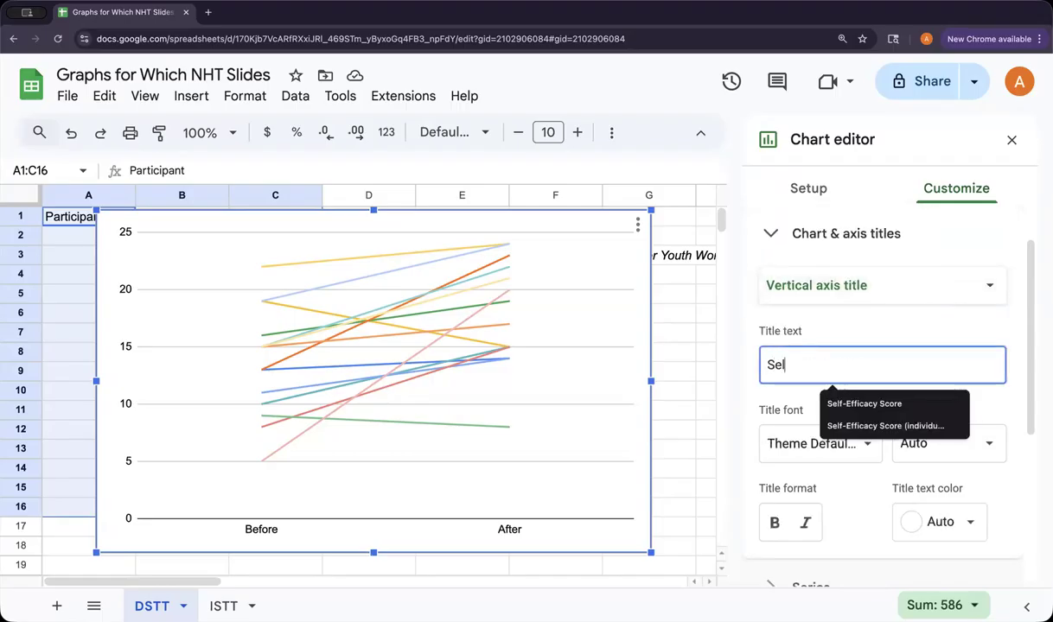
text(f-Efficacy Score)
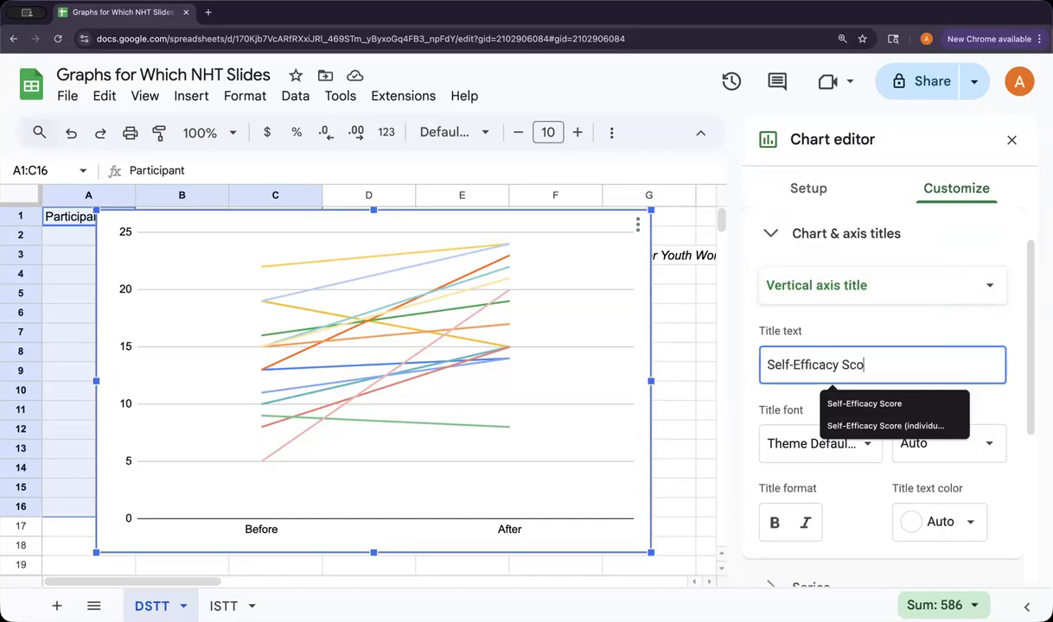
Step: Turn off the vertical axis's major gridlines and turn on its major ticks
click(954, 328)
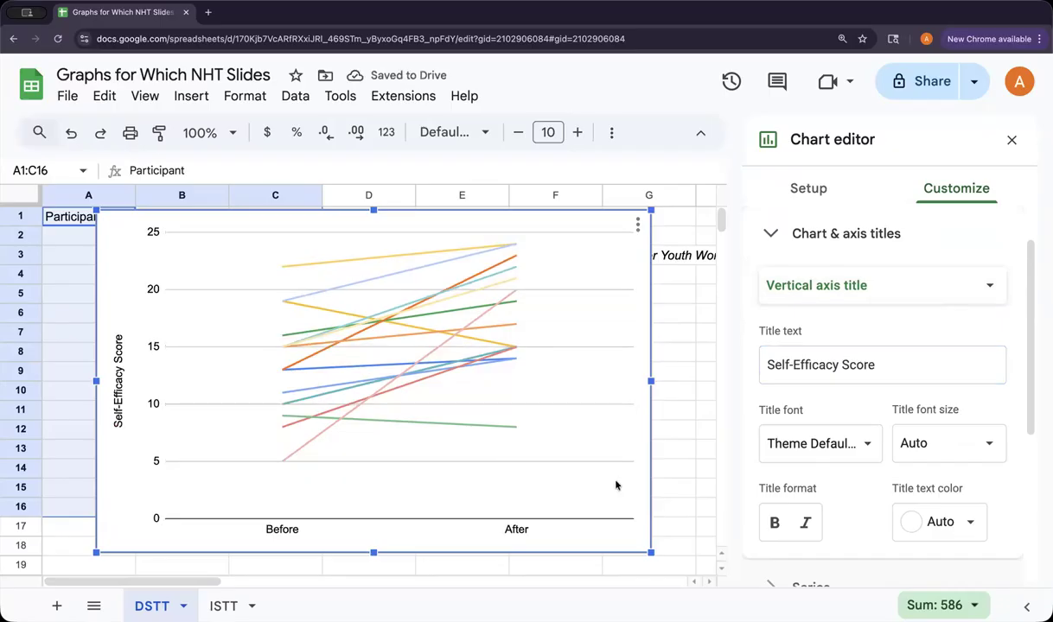
click(597, 296)
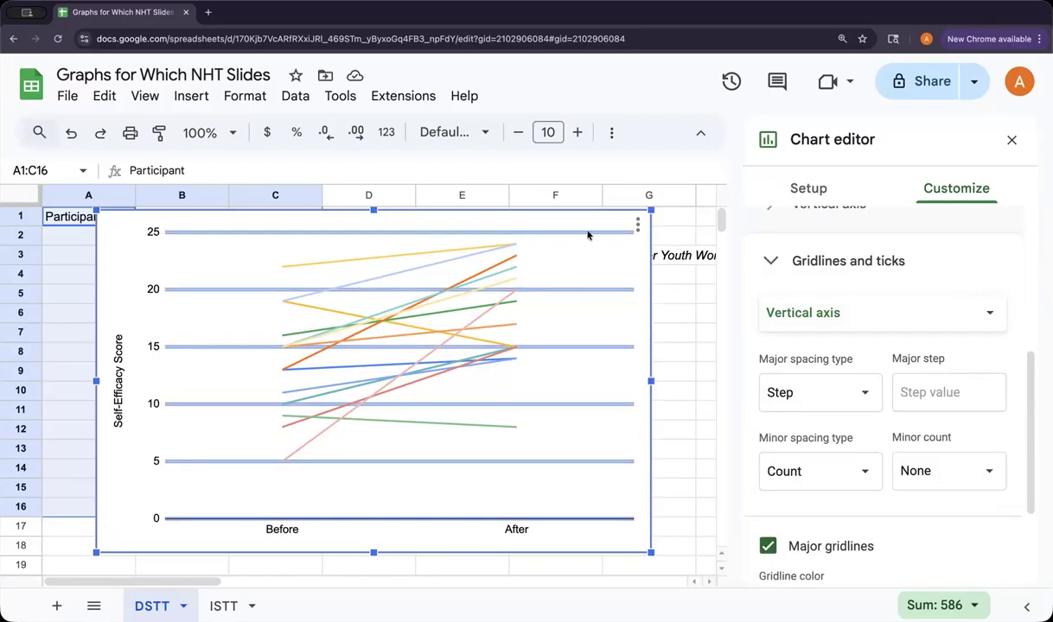
scroll(946, 428, down, 3)
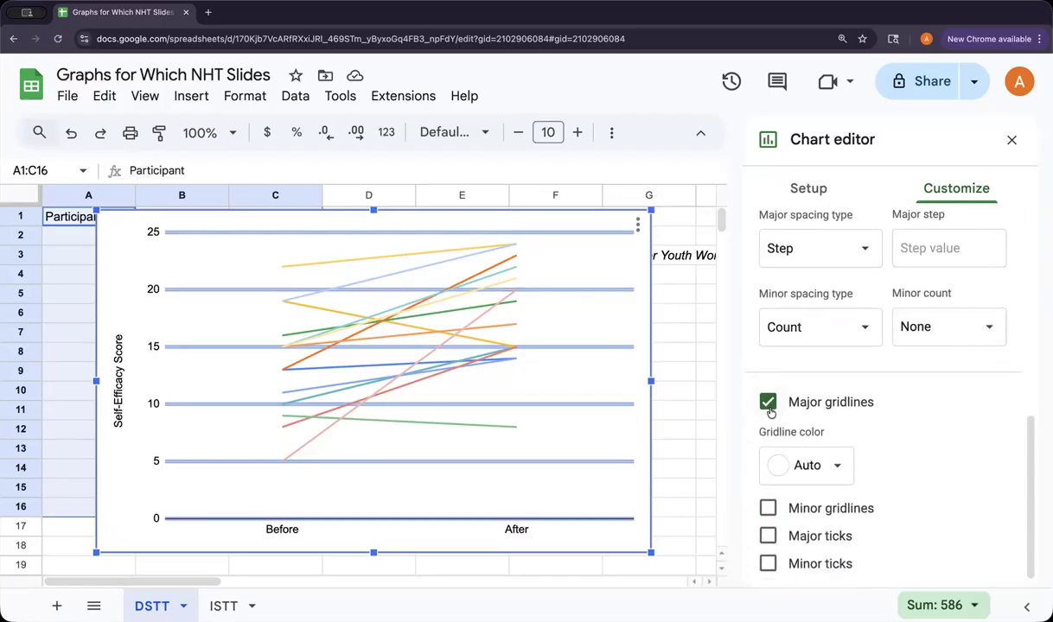
click(768, 403)
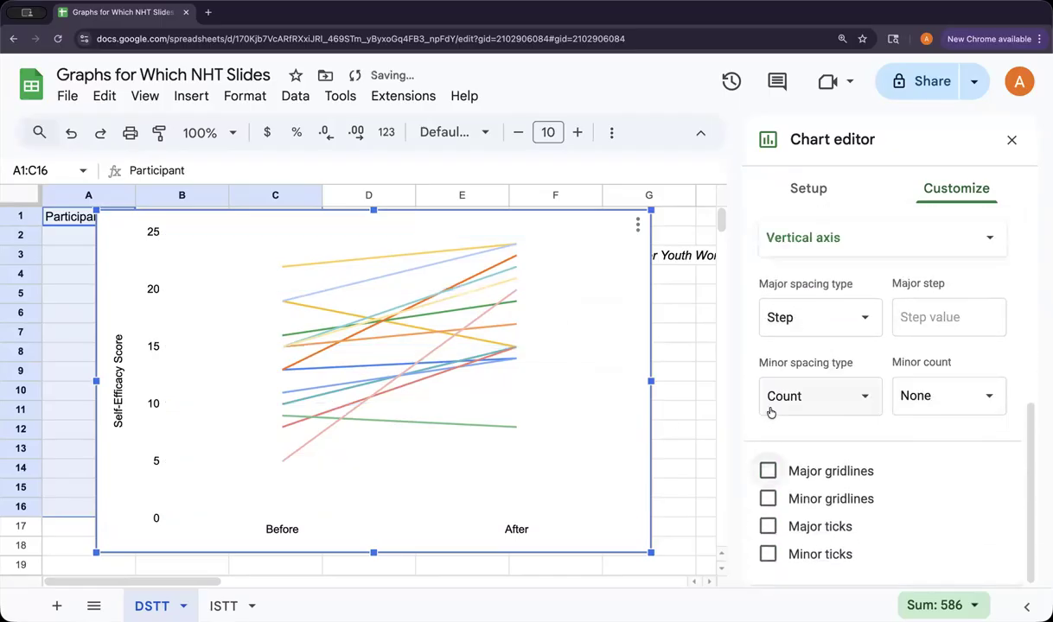
click(769, 526)
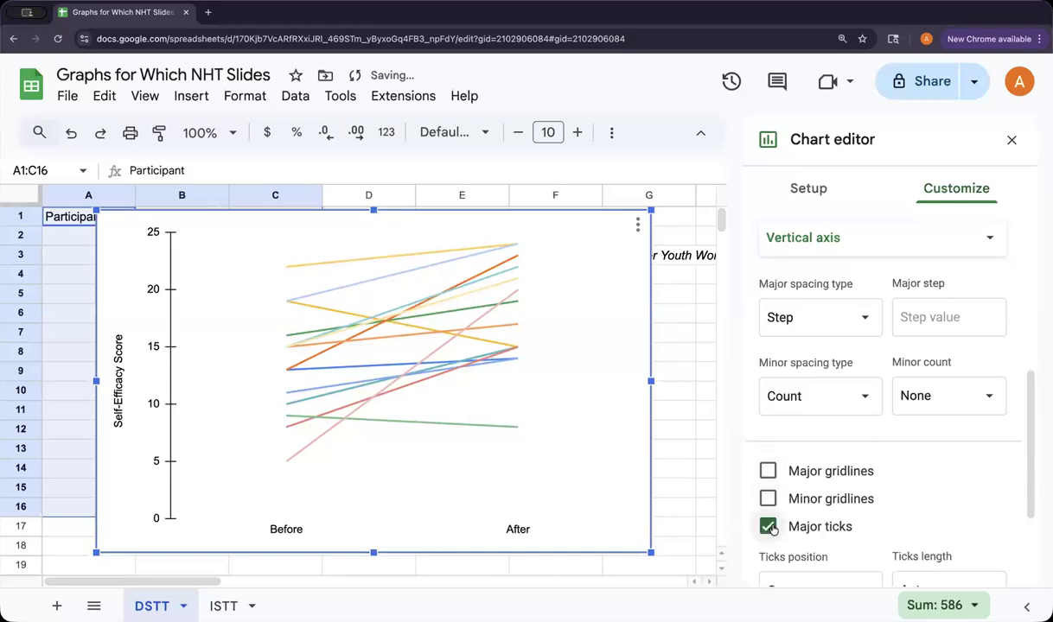
Step: Turn on major ticks for the chart's horizontal axis
click(872, 249)
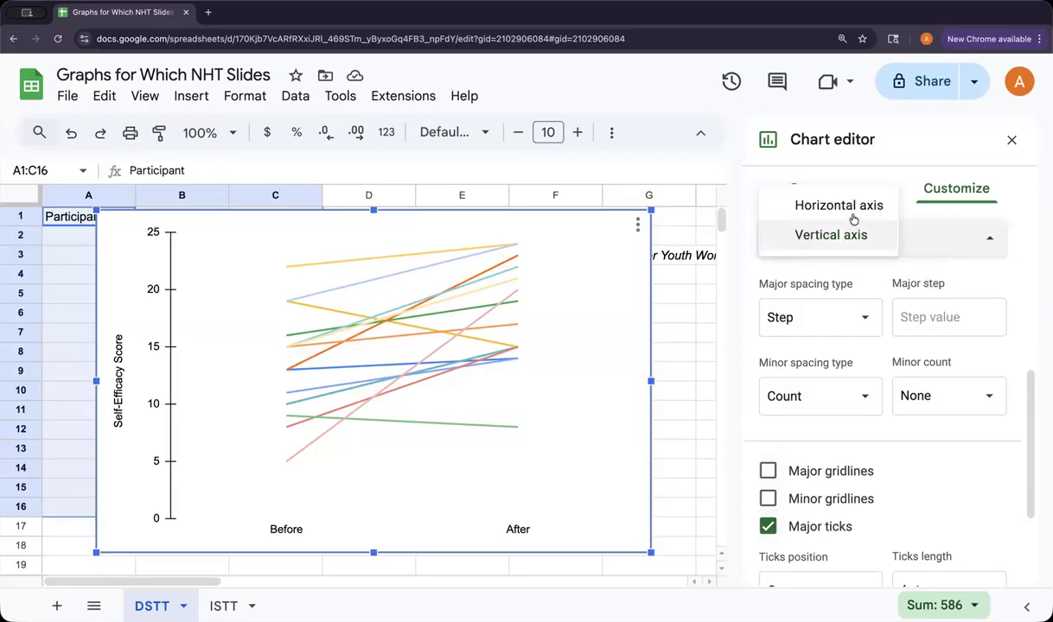
click(850, 212)
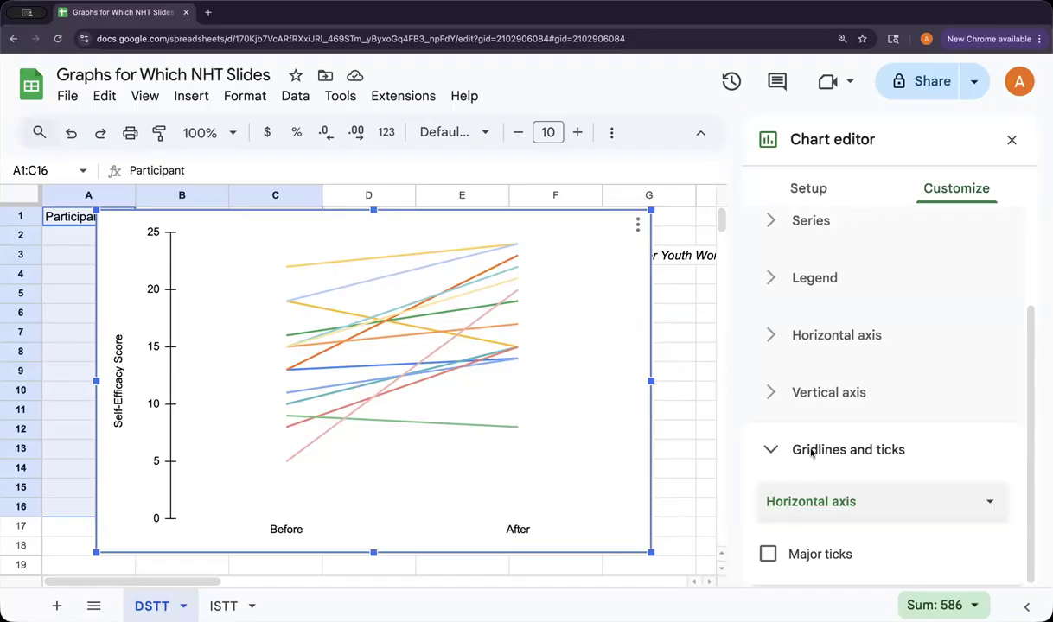
click(768, 556)
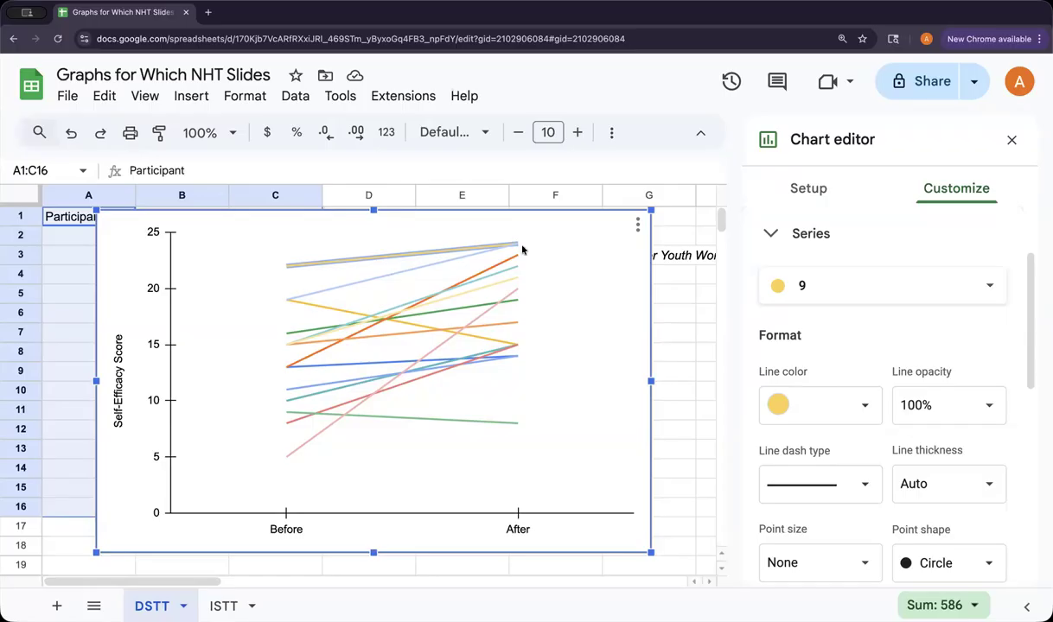
Step: Set the line color to black for all series in the chart
click(949, 296)
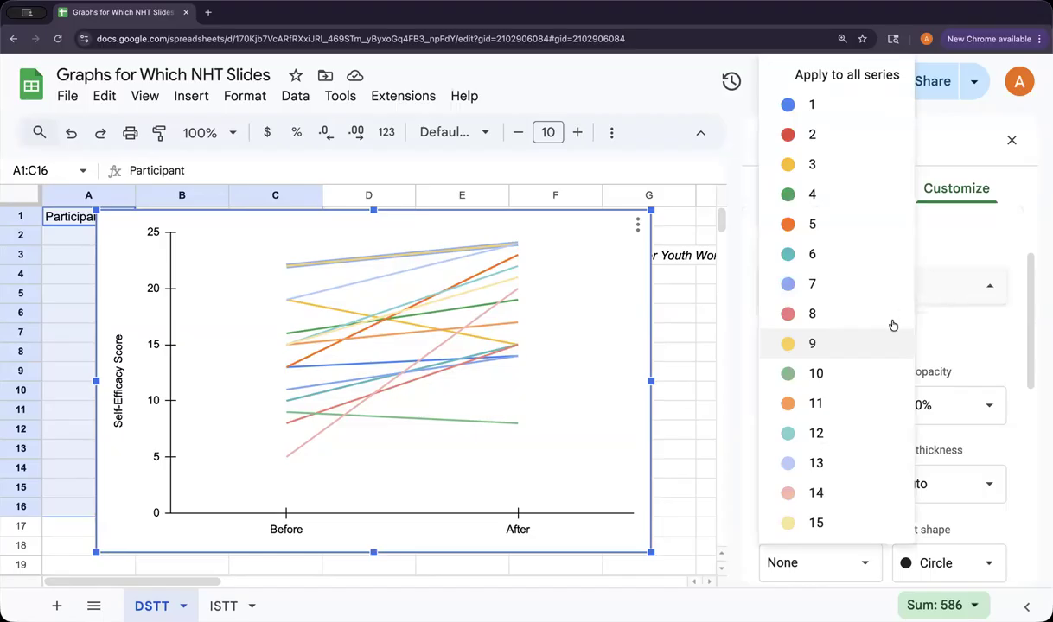
click(835, 79)
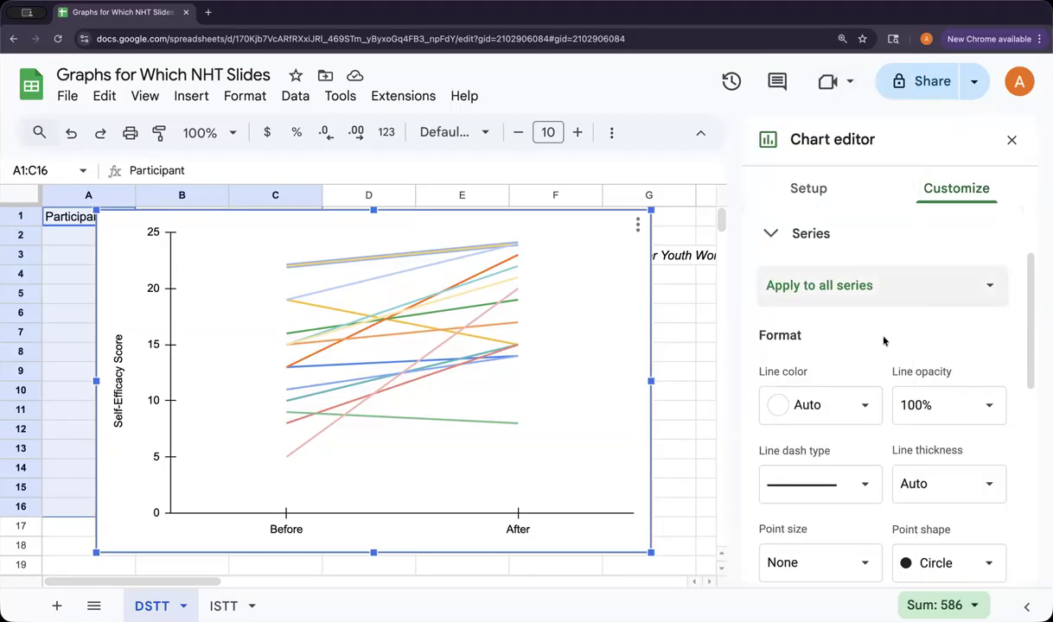
scroll(877, 337, down, 4)
scroll(874, 332, up, 2)
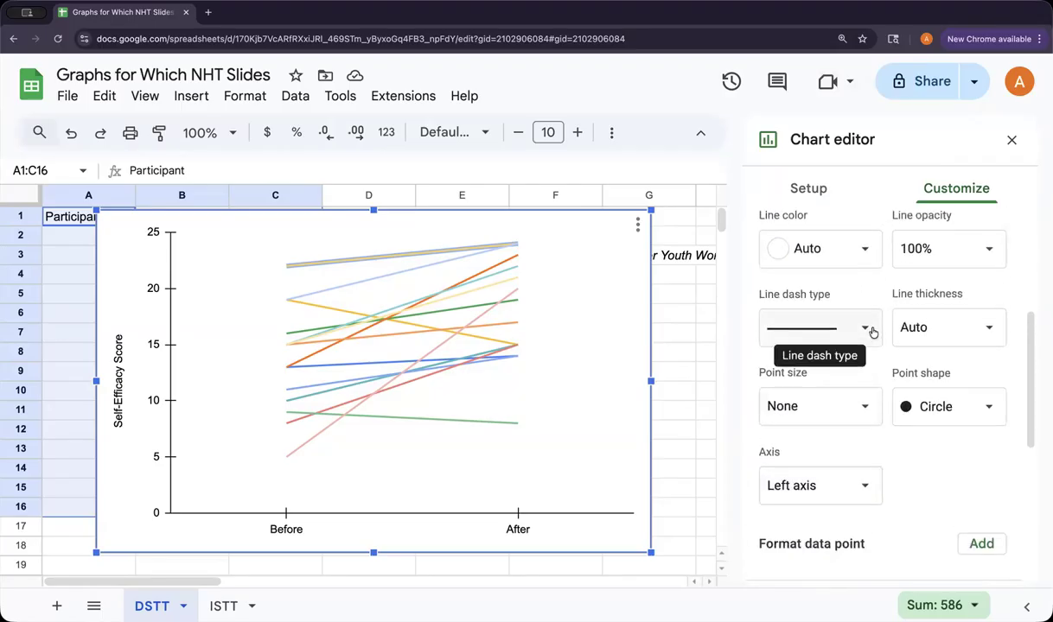
scroll(873, 332, up, 2)
click(828, 328)
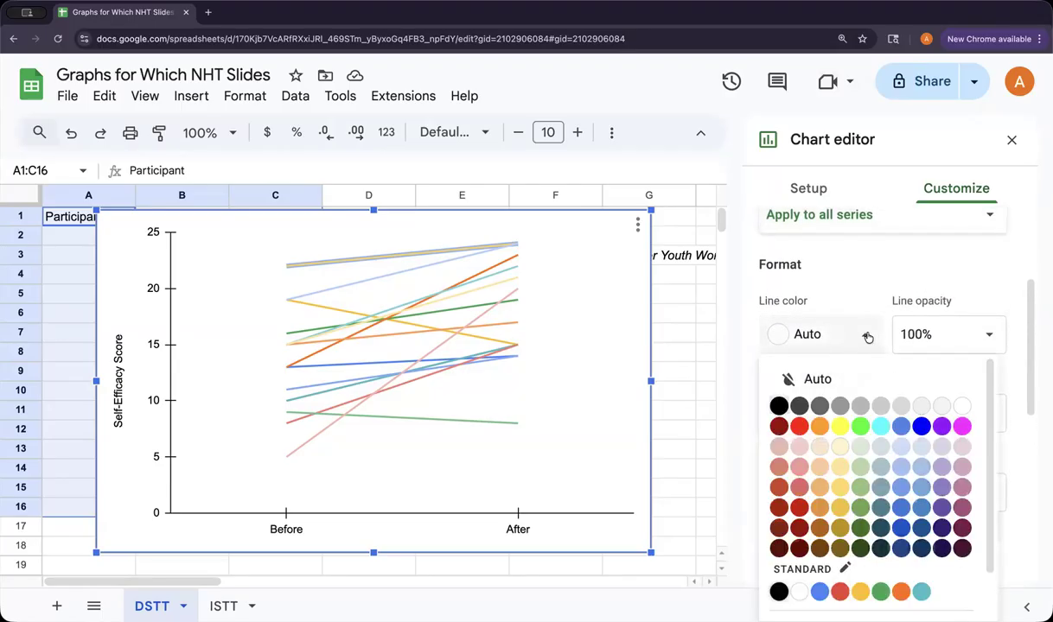
click(779, 405)
scroll(836, 354, down, 1)
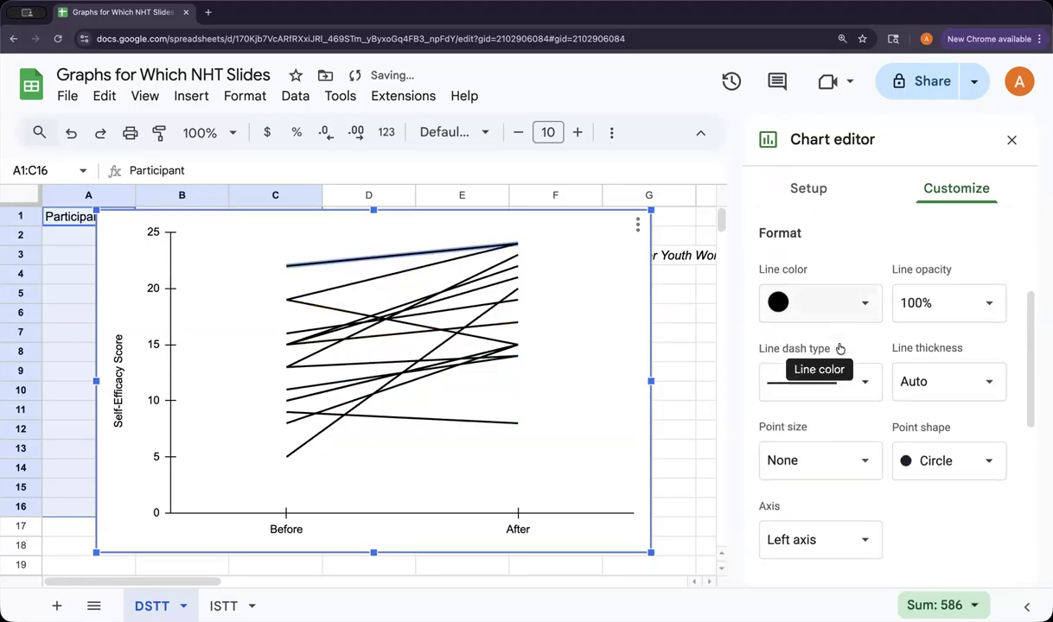
Step: Set the point size to 7px with the Circle point shape for all series
scroll(840, 348, down, 2)
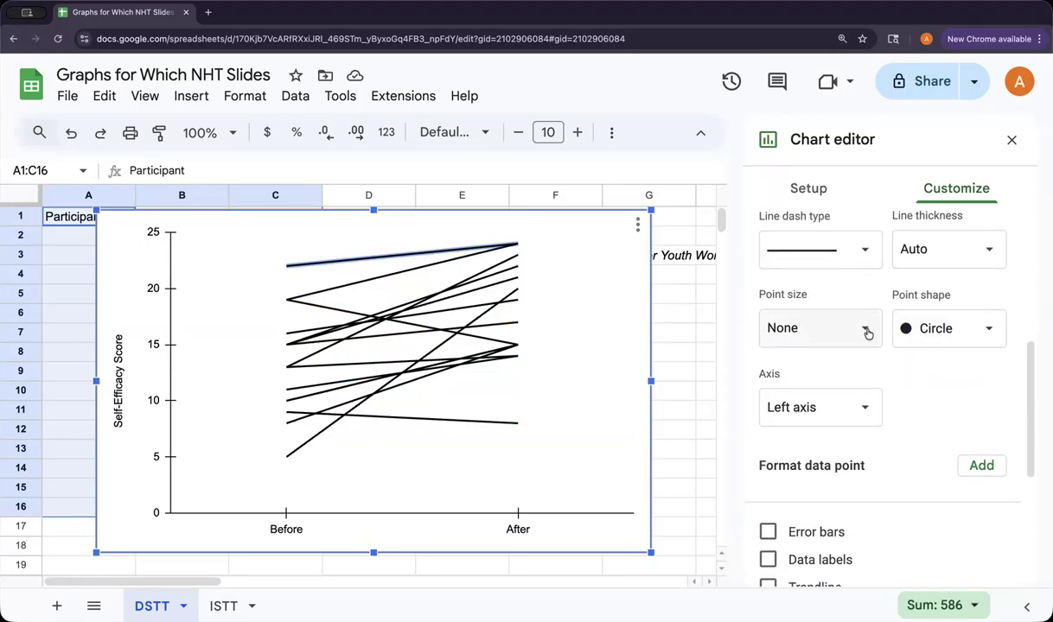
click(867, 332)
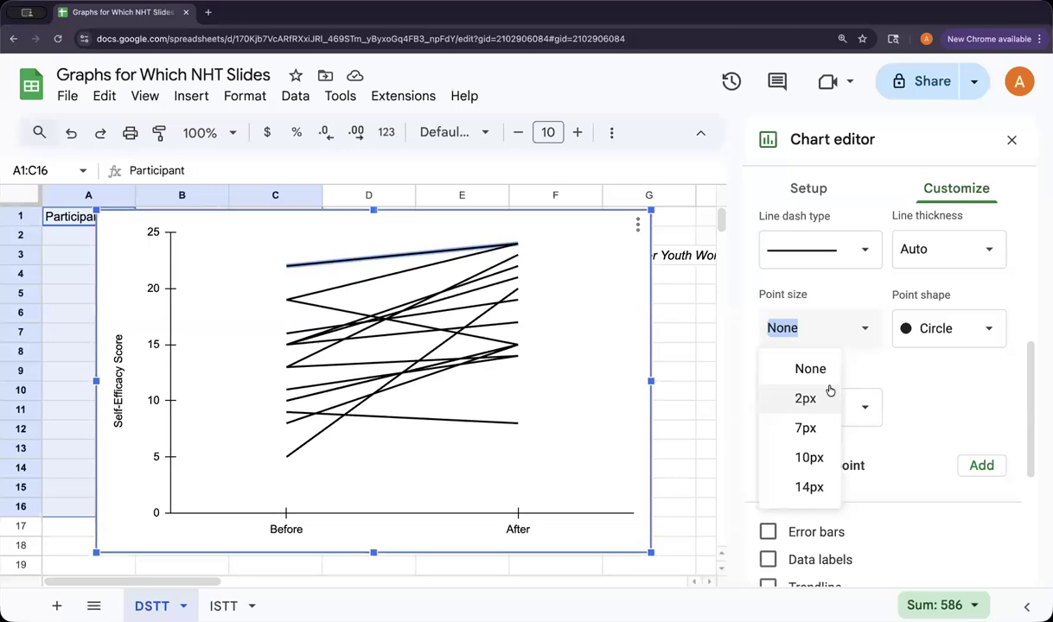
click(805, 428)
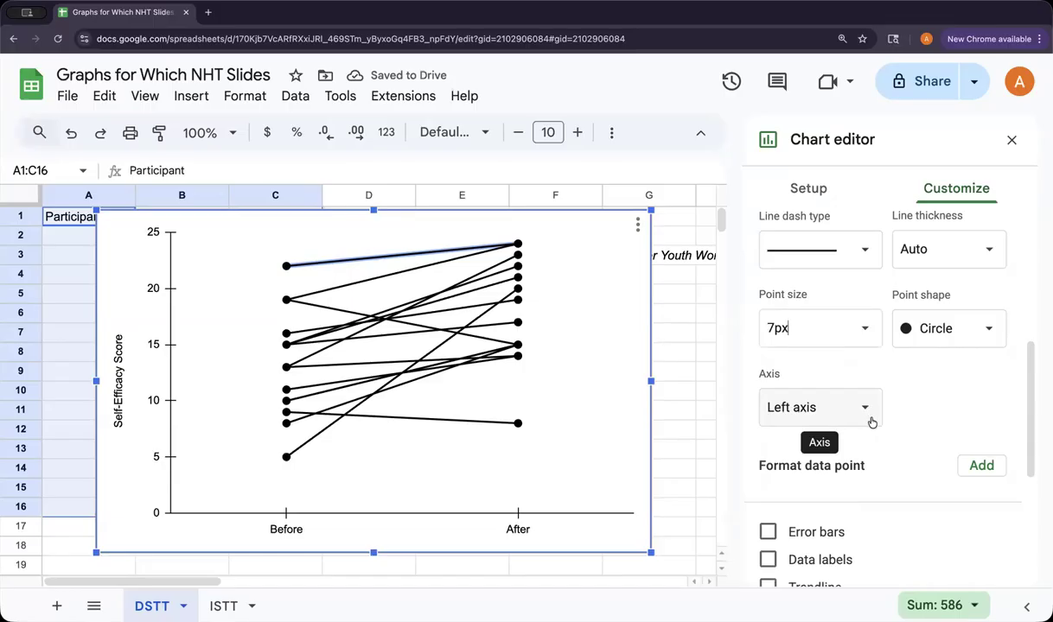
click(994, 341)
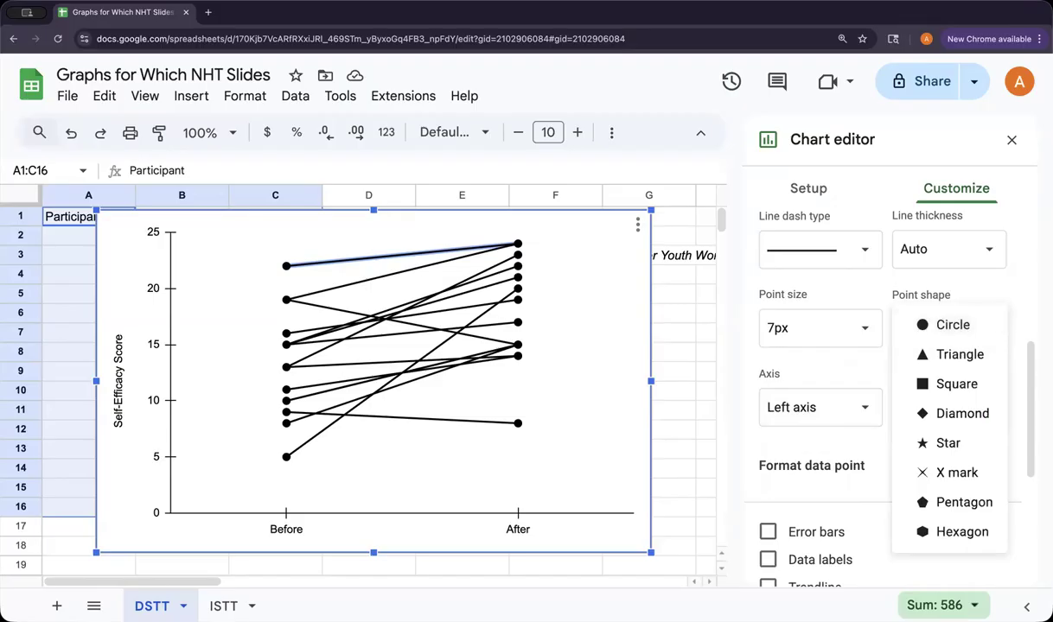
click(942, 325)
scroll(1011, 325, down, 5)
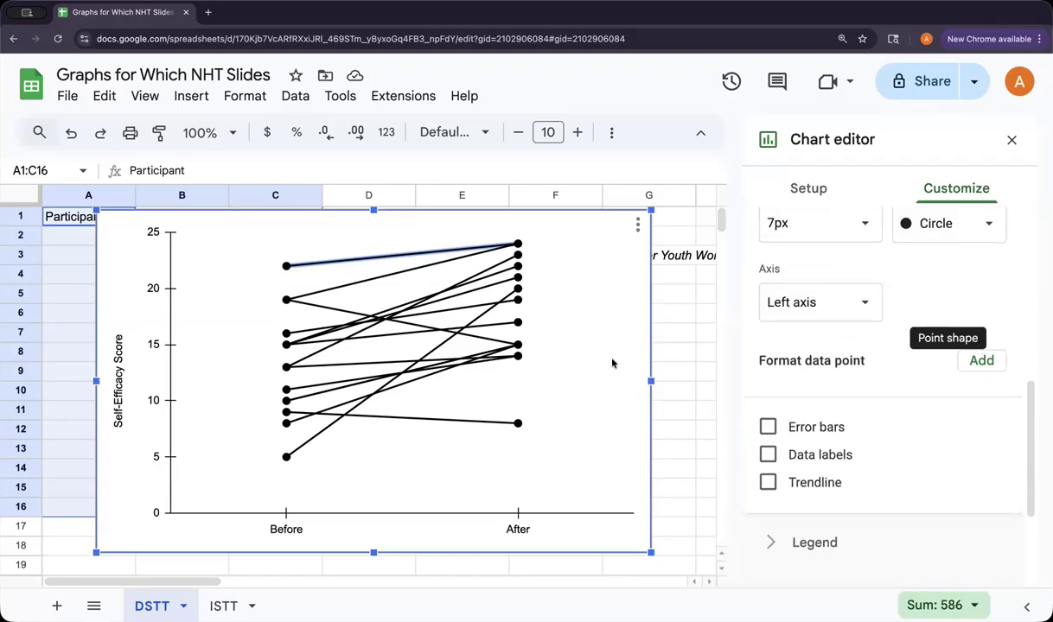
Step: Color the two declining lines, participants 3 and 10, red
click(465, 340)
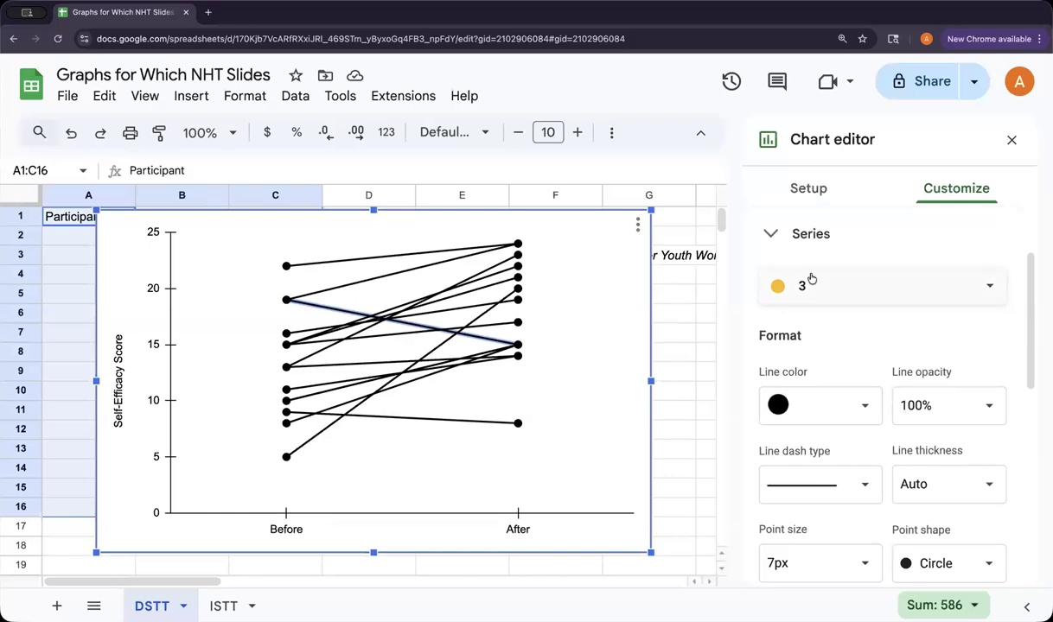
click(867, 406)
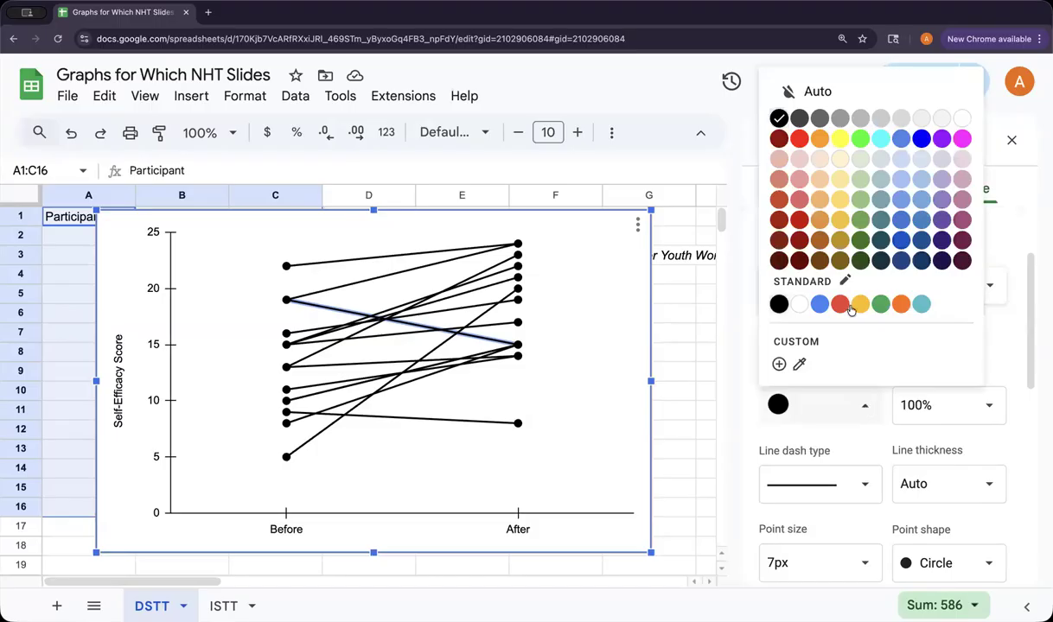
click(797, 136)
click(402, 423)
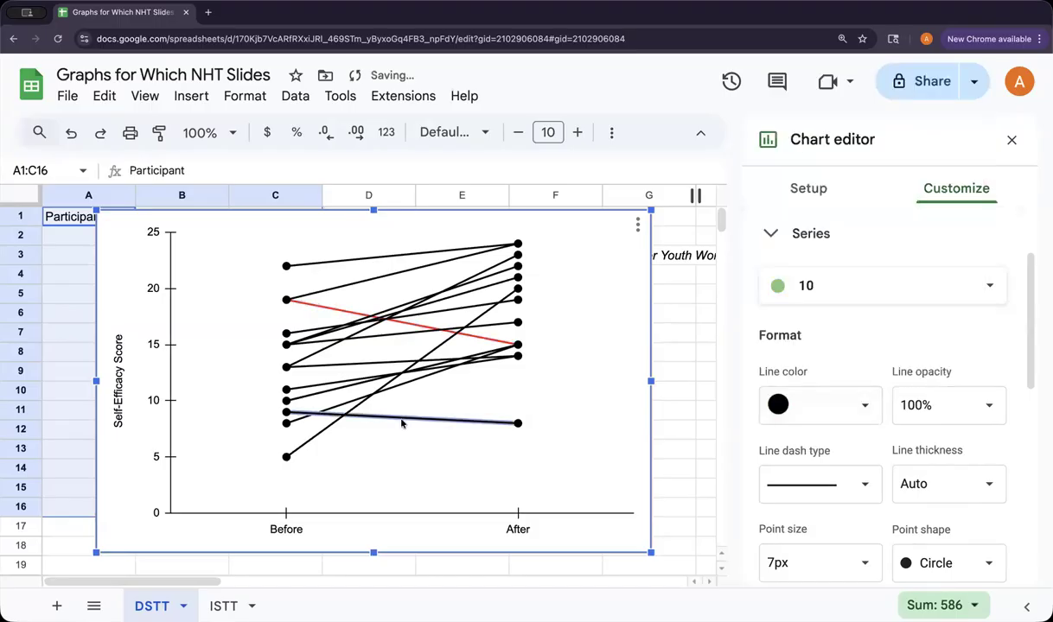
click(867, 407)
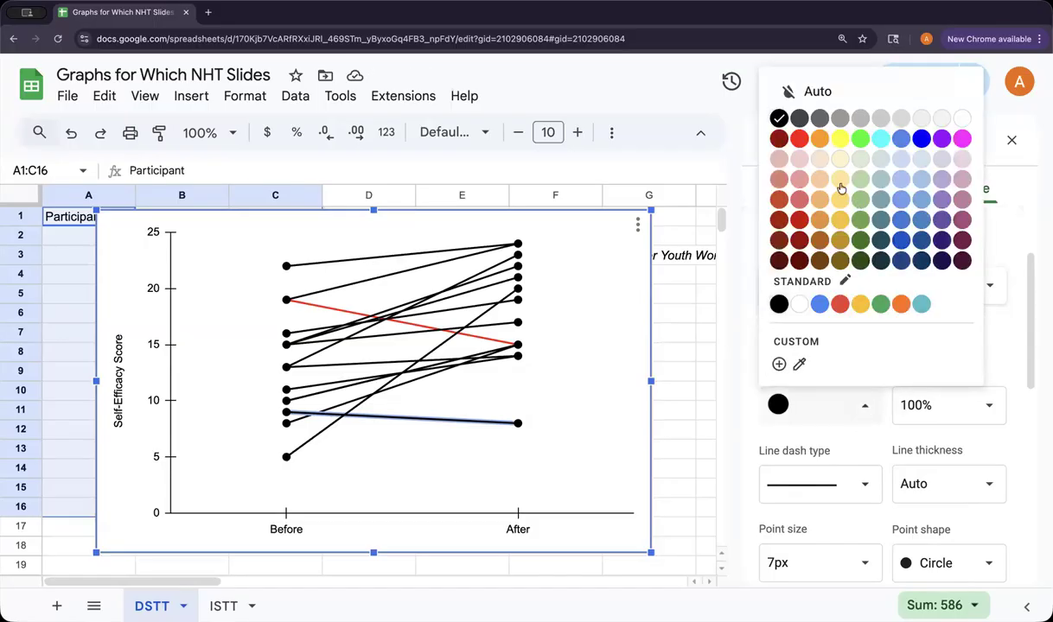
click(798, 138)
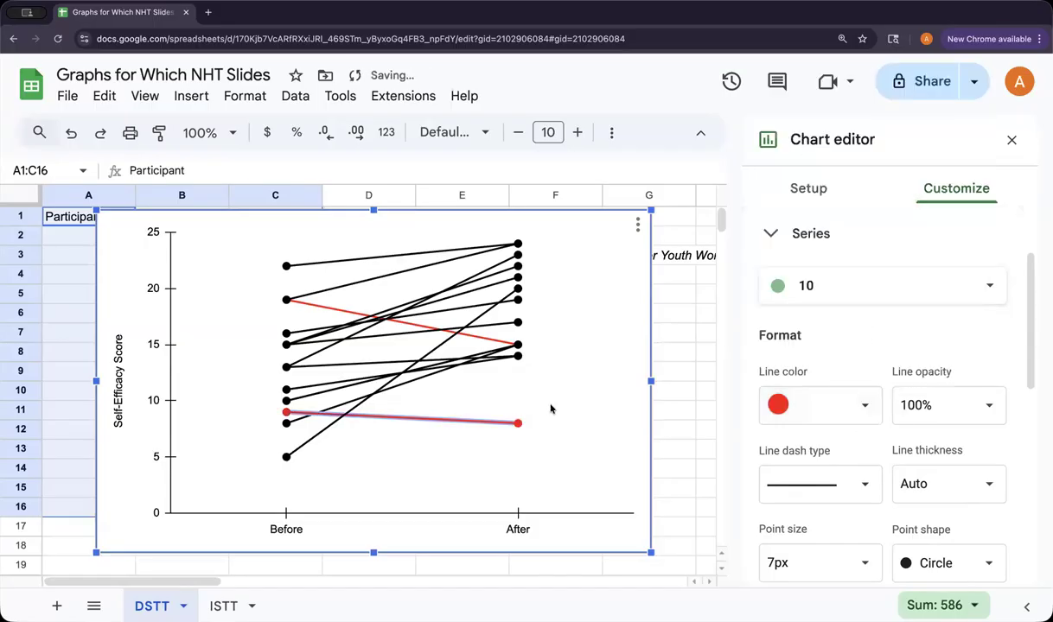
Step: Move the chart directly below the italic figure title, with its upper-left corner at cell E5
click(517, 391)
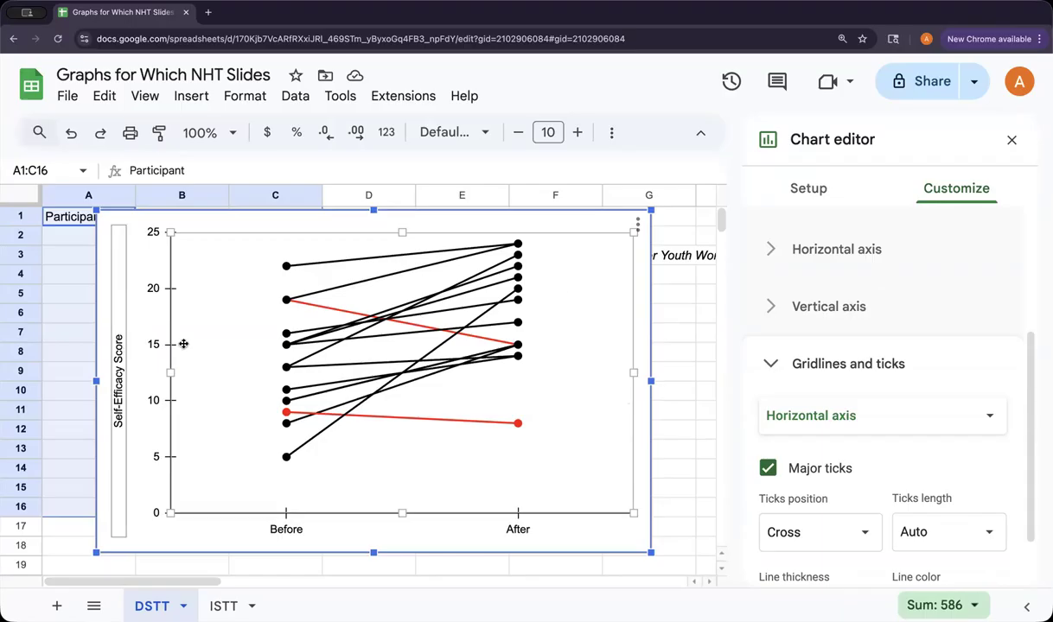
scroll(599, 388, right, 1)
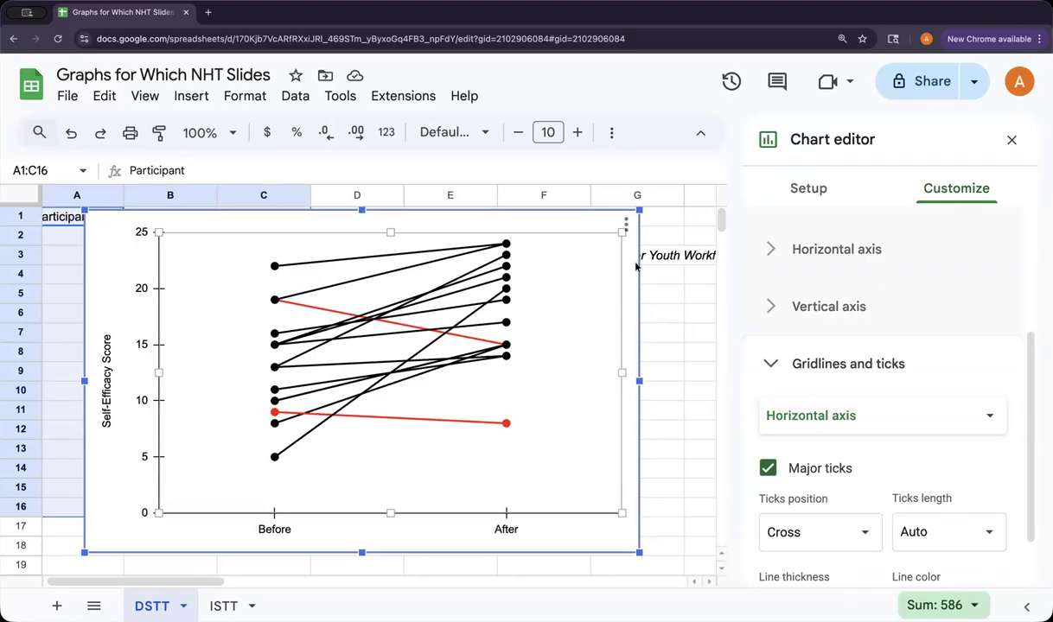
drag(464, 205, 808, 290)
scroll(479, 333, up, 1)
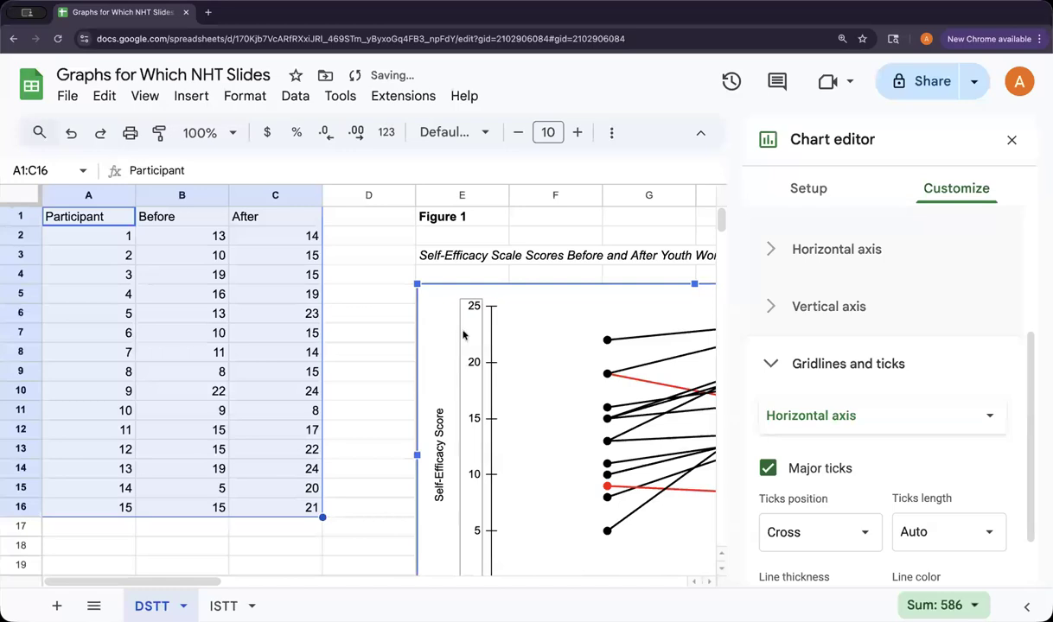
Step: Set the font of the figure number and title in E1:E3 to Times New Roman
scroll(462, 334, right, 6)
scroll(452, 338, right, 2)
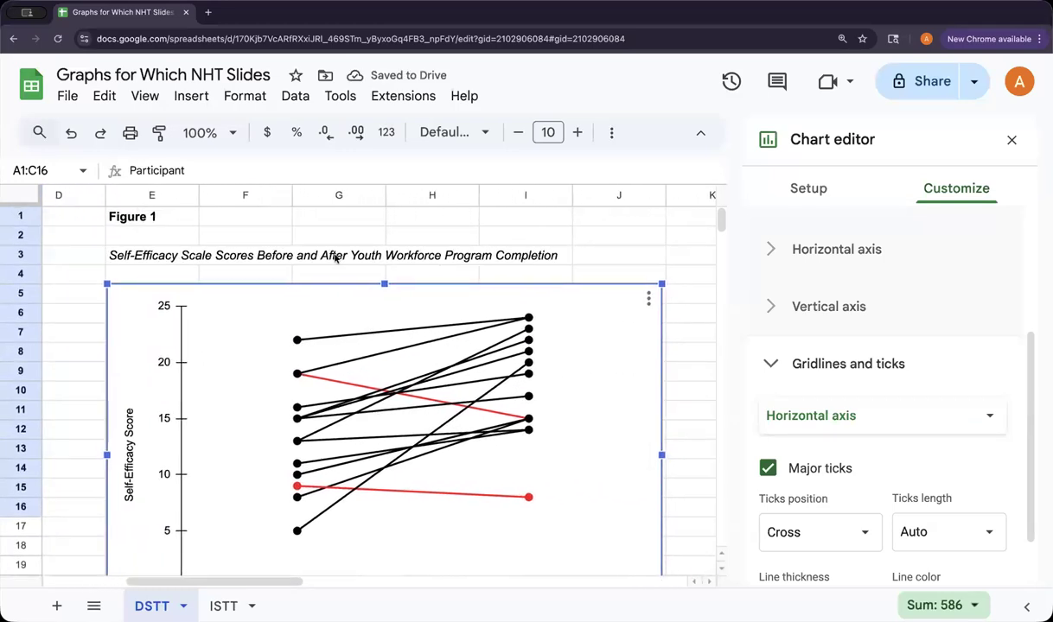
click(170, 218)
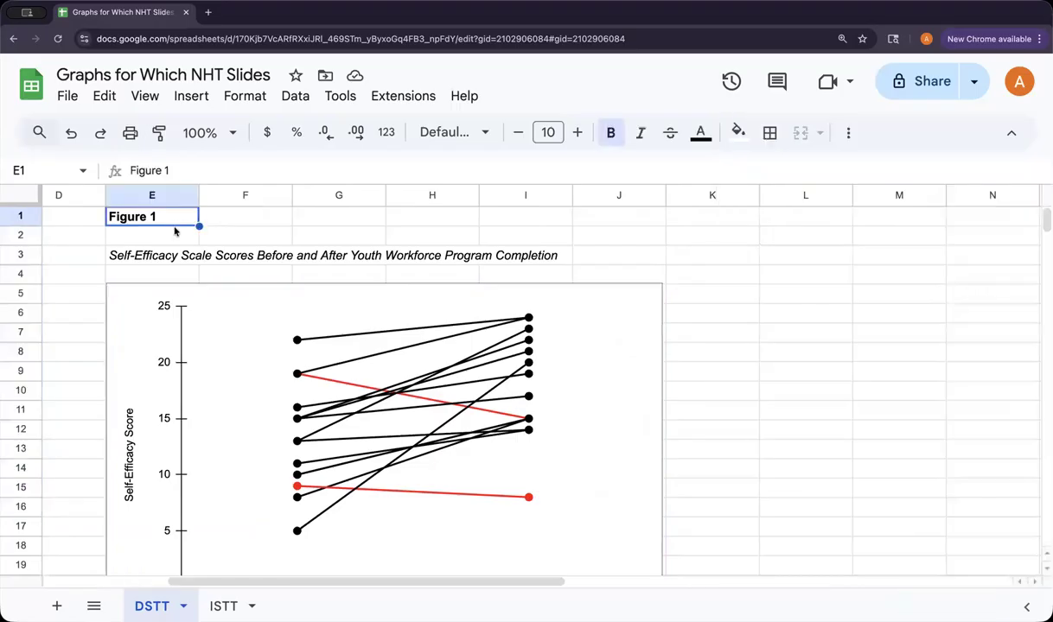
click(160, 272)
drag(149, 225, 145, 256)
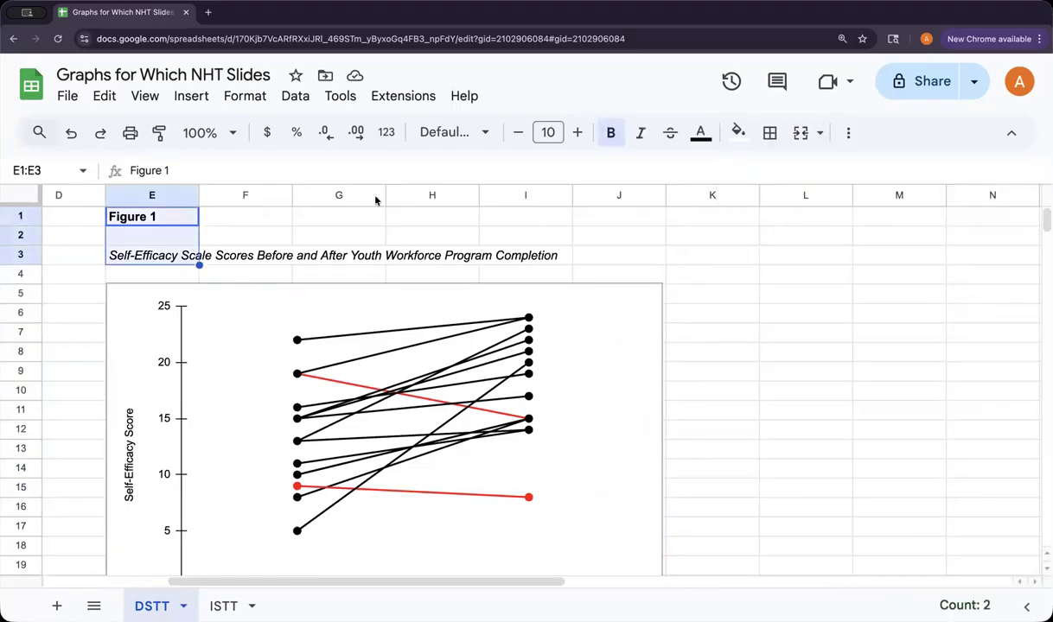
click(482, 132)
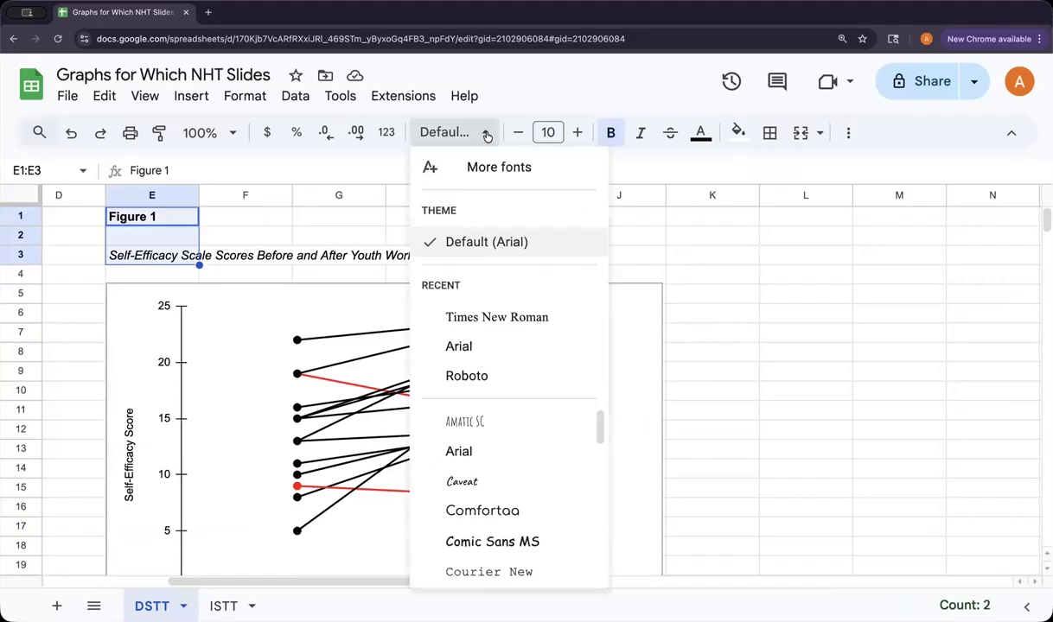
click(499, 320)
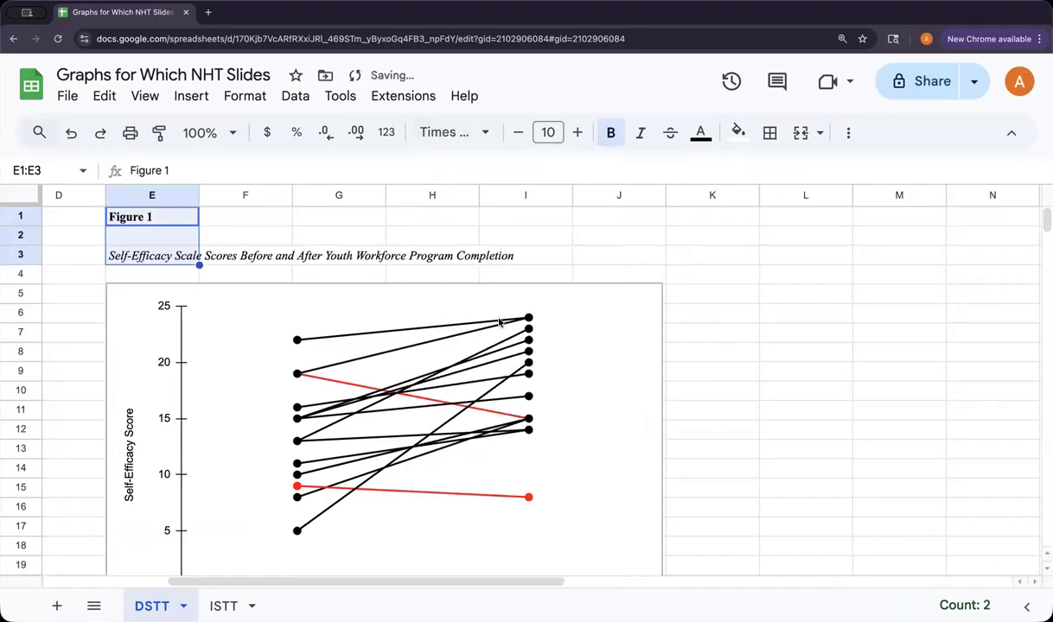
click(555, 243)
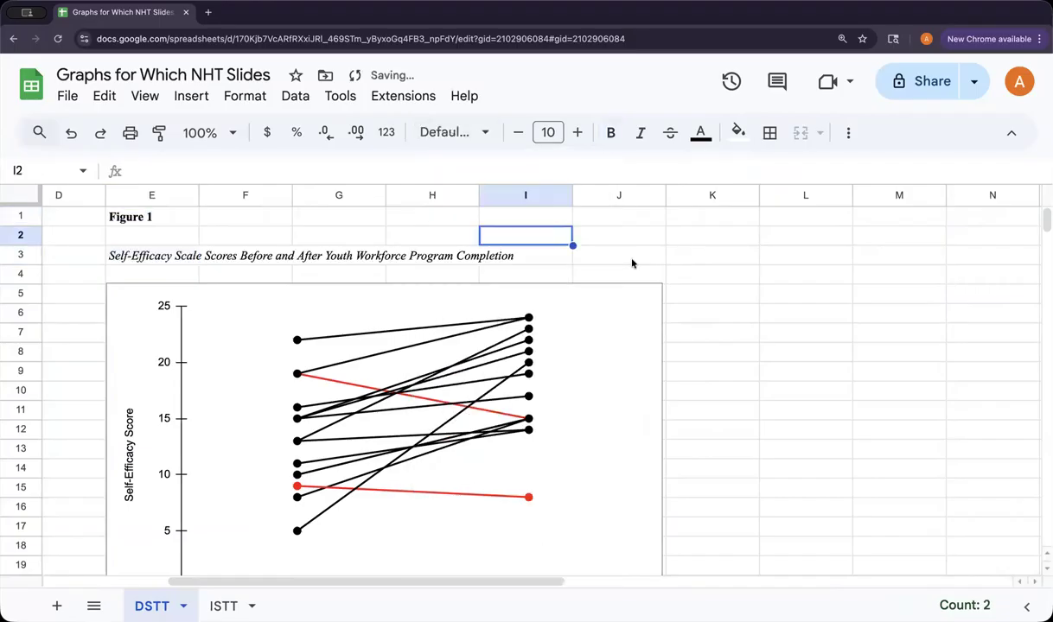
click(144, 222)
click(147, 258)
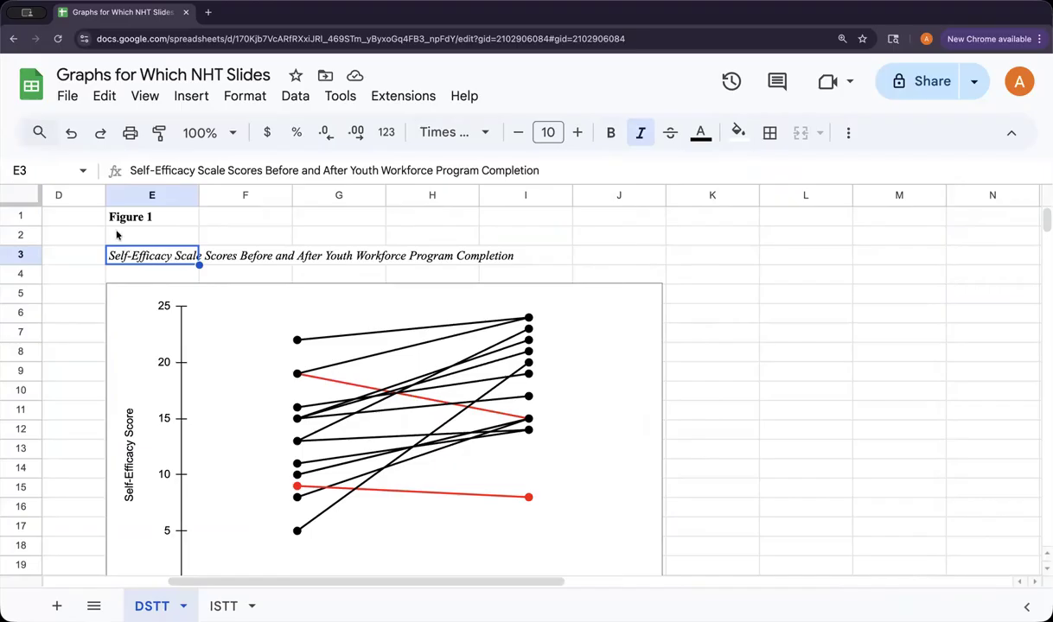
click(161, 241)
click(125, 277)
click(126, 242)
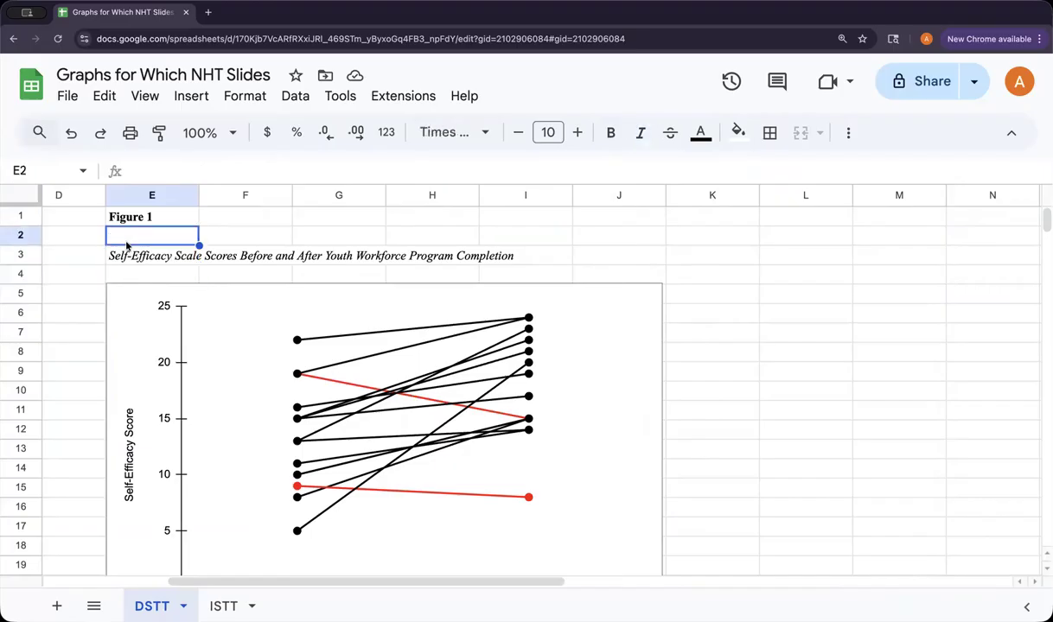
click(121, 281)
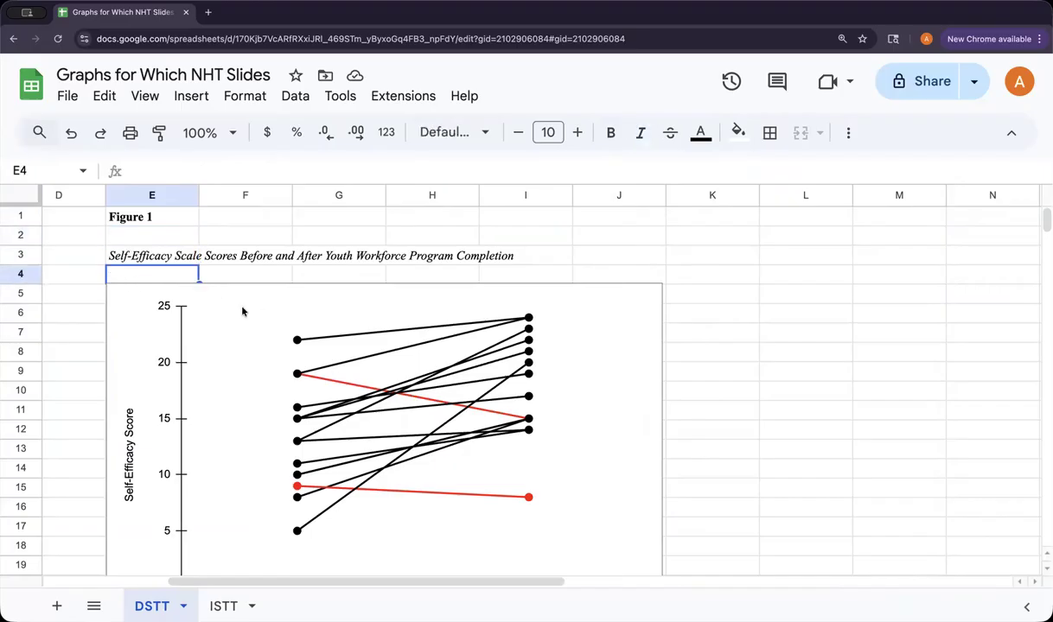
Step: Set the font of the whole self-efficacy chart to Serif
click(143, 430)
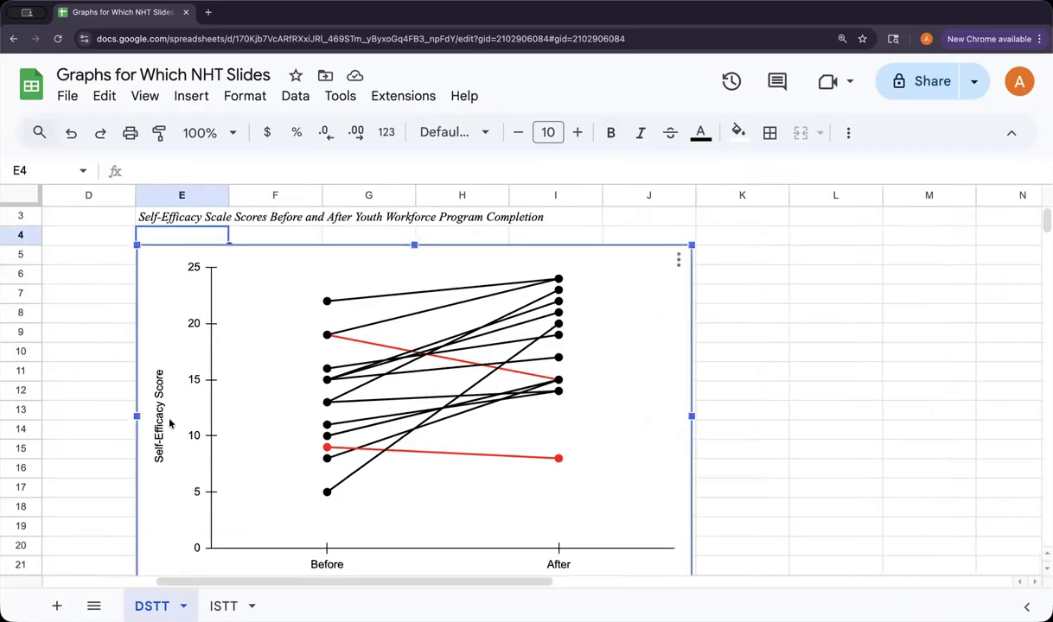
double_click(161, 430)
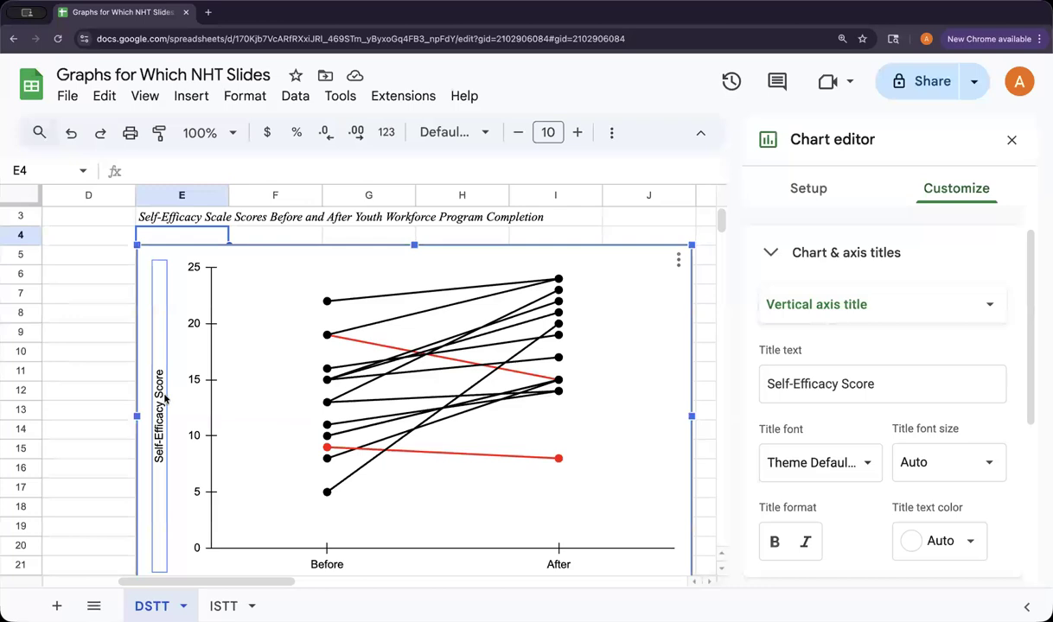
scroll(959, 235, up, 2)
scroll(890, 230, down, 1)
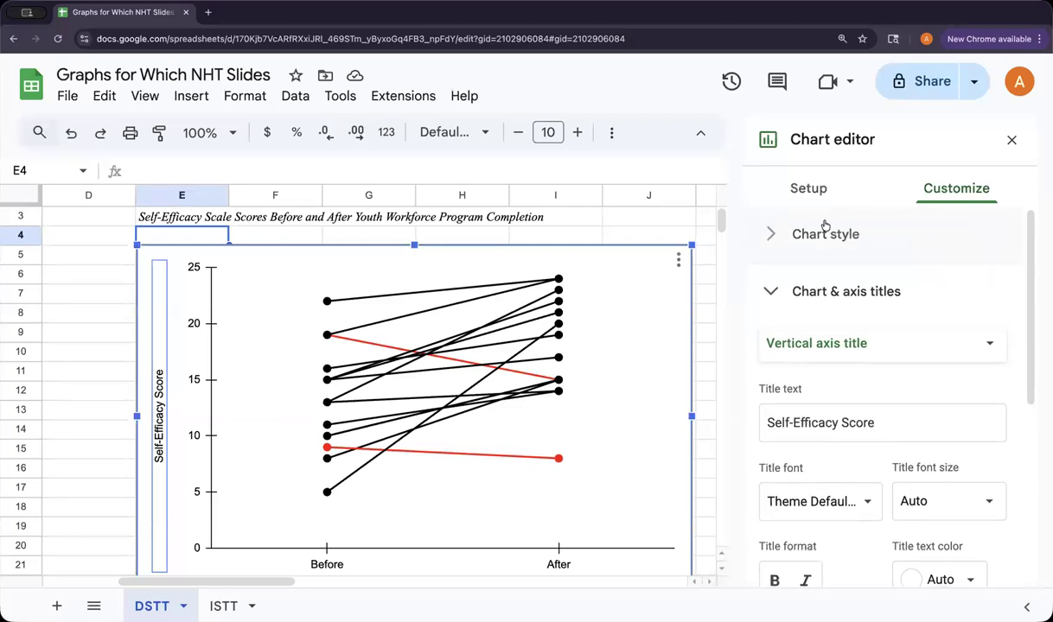
click(768, 236)
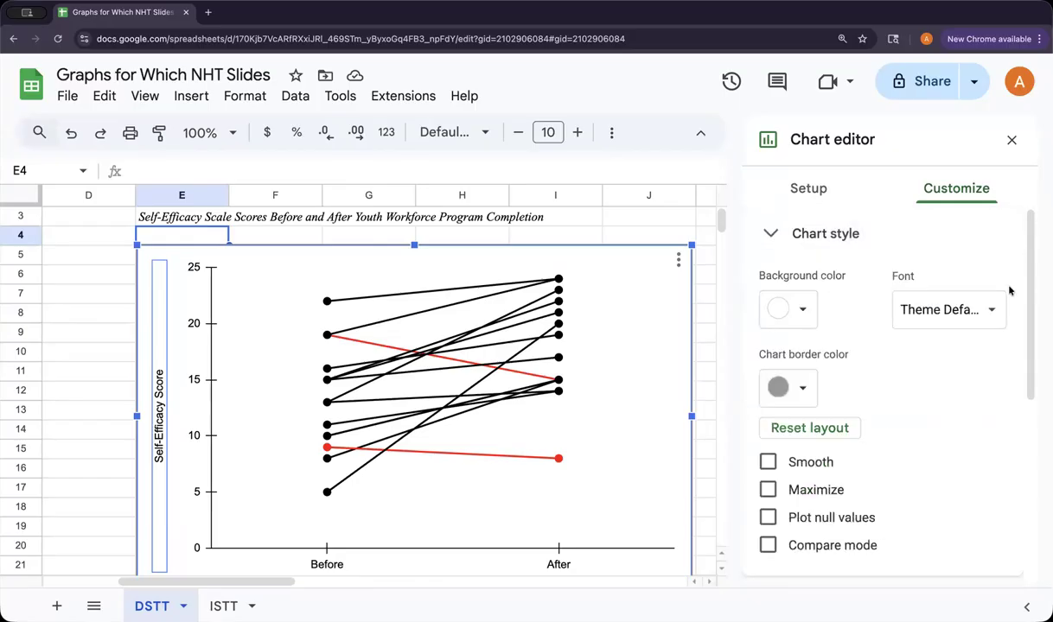
click(993, 316)
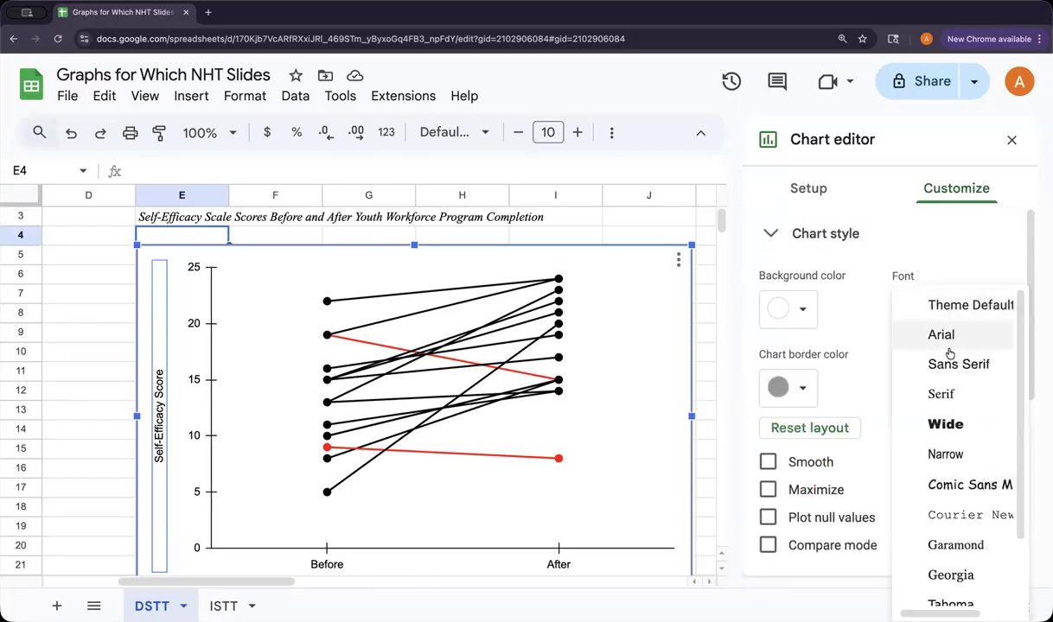
click(940, 382)
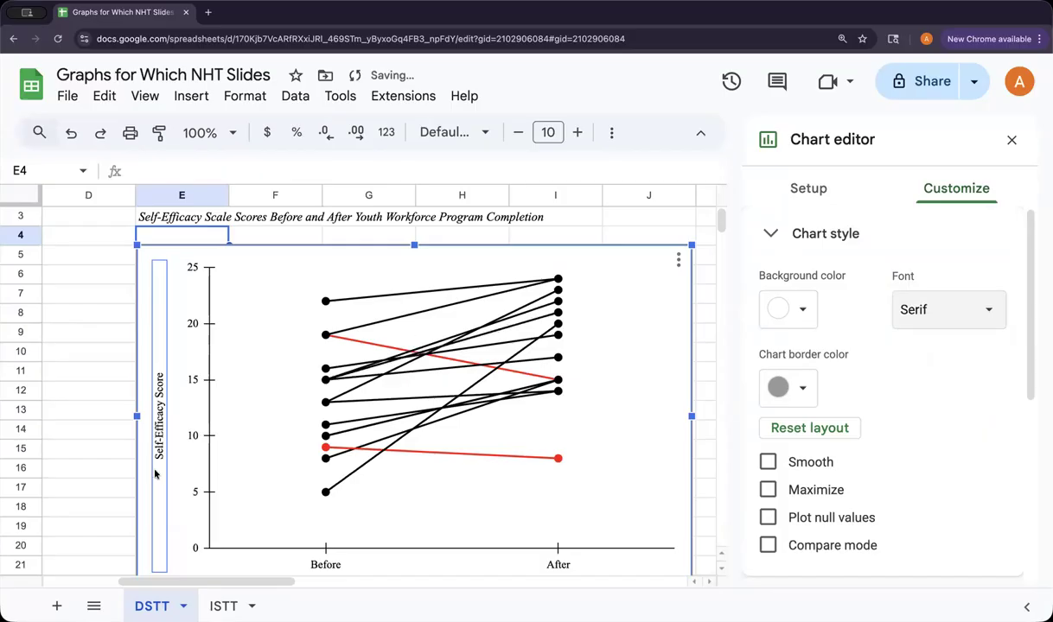
Step: Set the font size of the vertical axis title, Self-Efficacy Score, to 16
scroll(498, 435, down, 1)
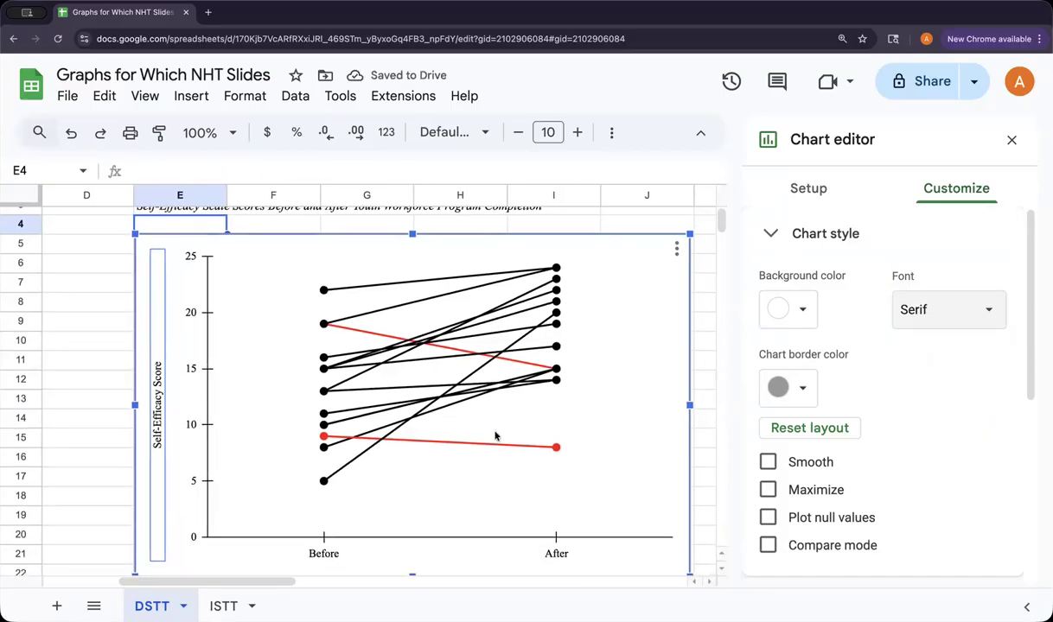
scroll(301, 311, up, 2)
scroll(302, 311, down, 2)
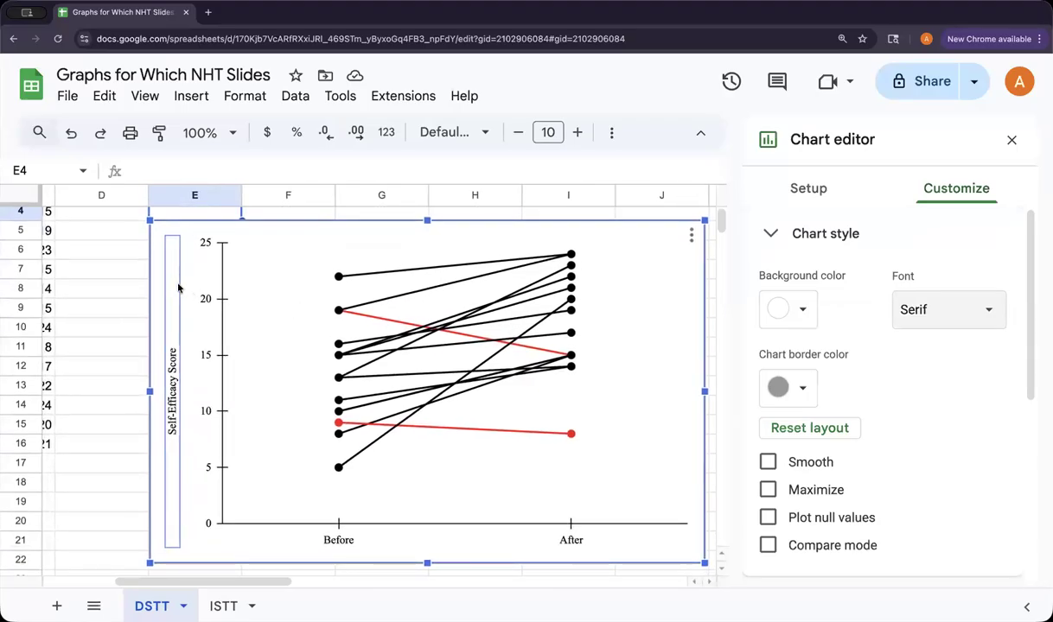
click(173, 324)
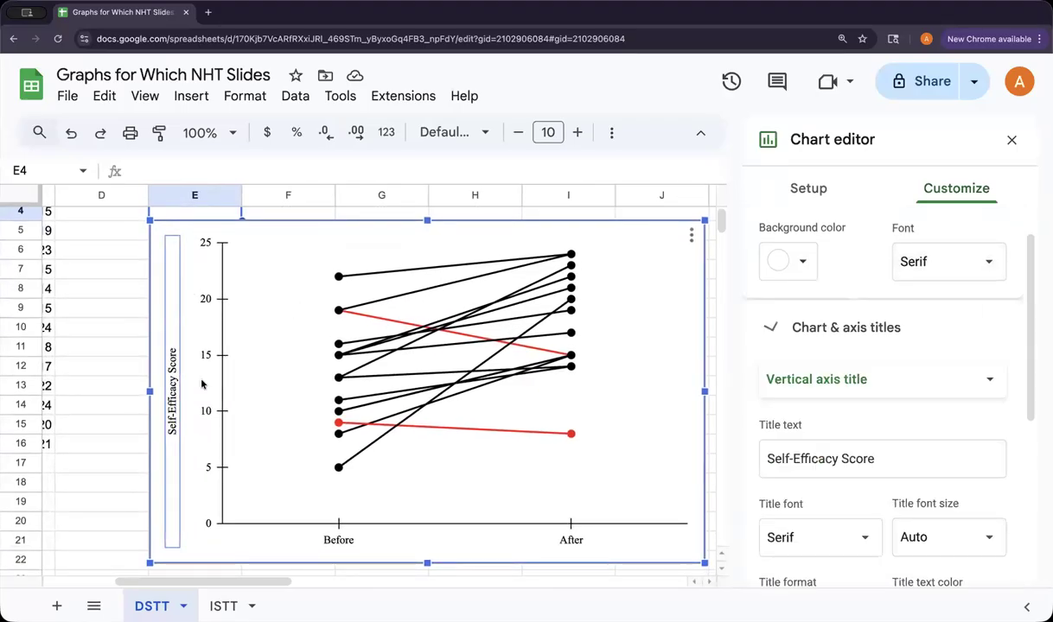
click(991, 447)
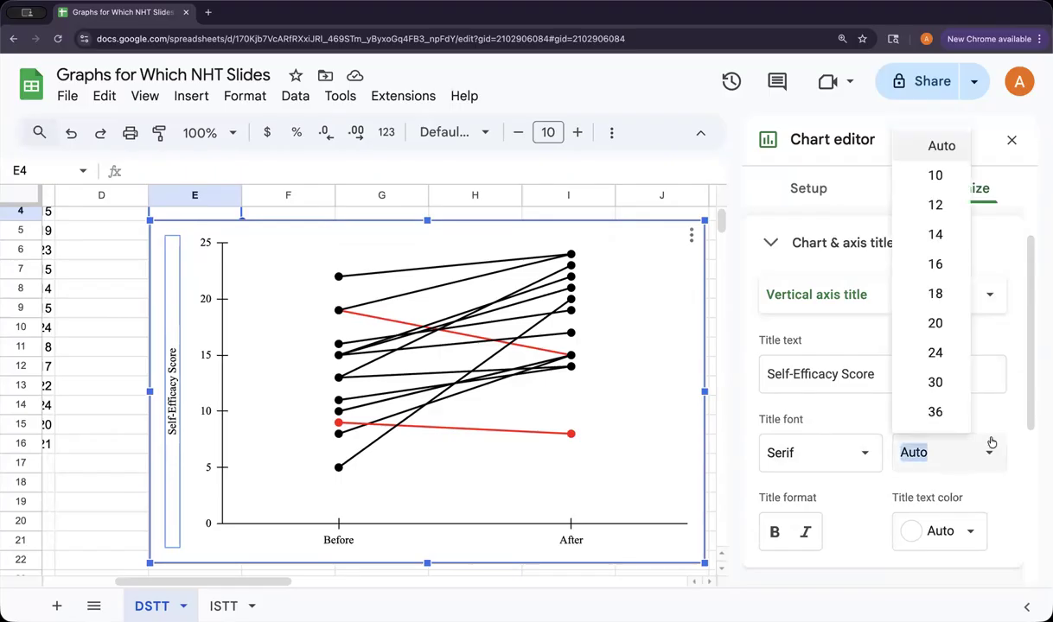
click(950, 272)
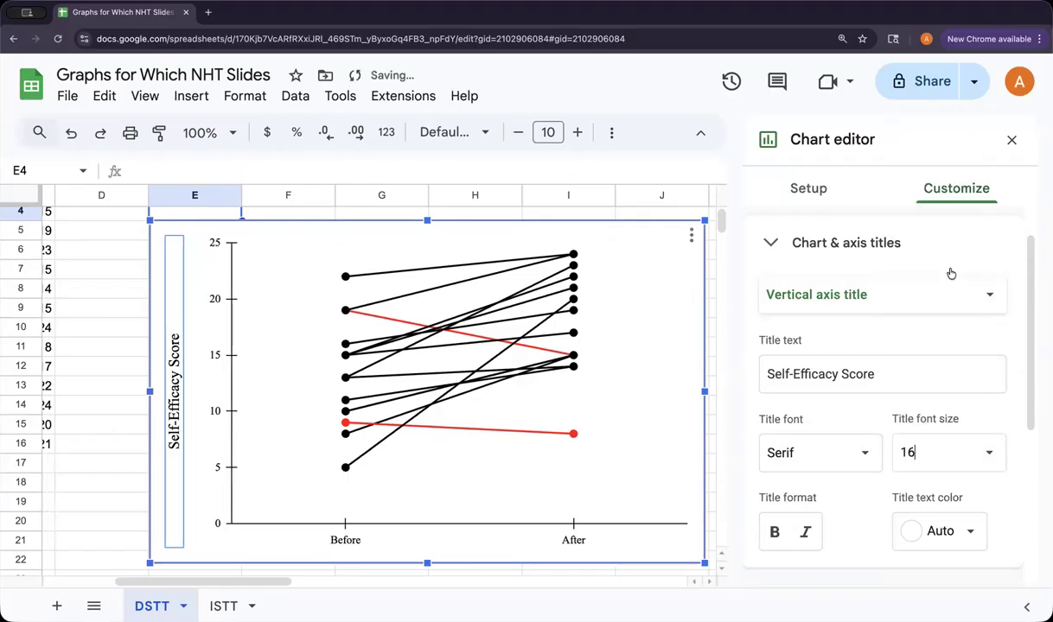
Step: Set the font size of the horizontal axis labels, Before and After, to 16 and finish editing the chart
click(354, 543)
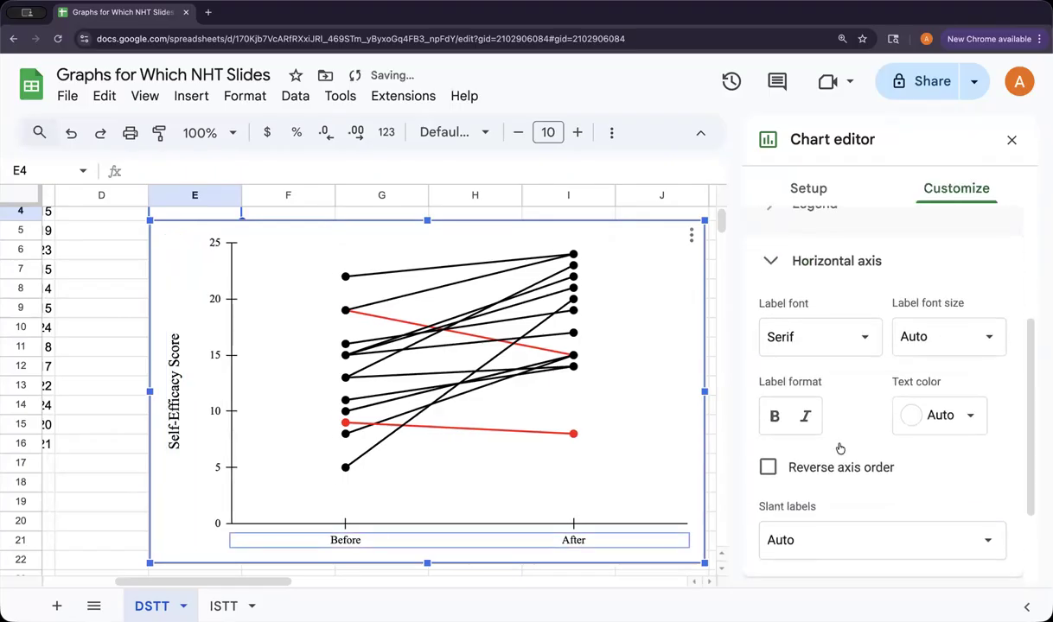
click(989, 338)
click(937, 496)
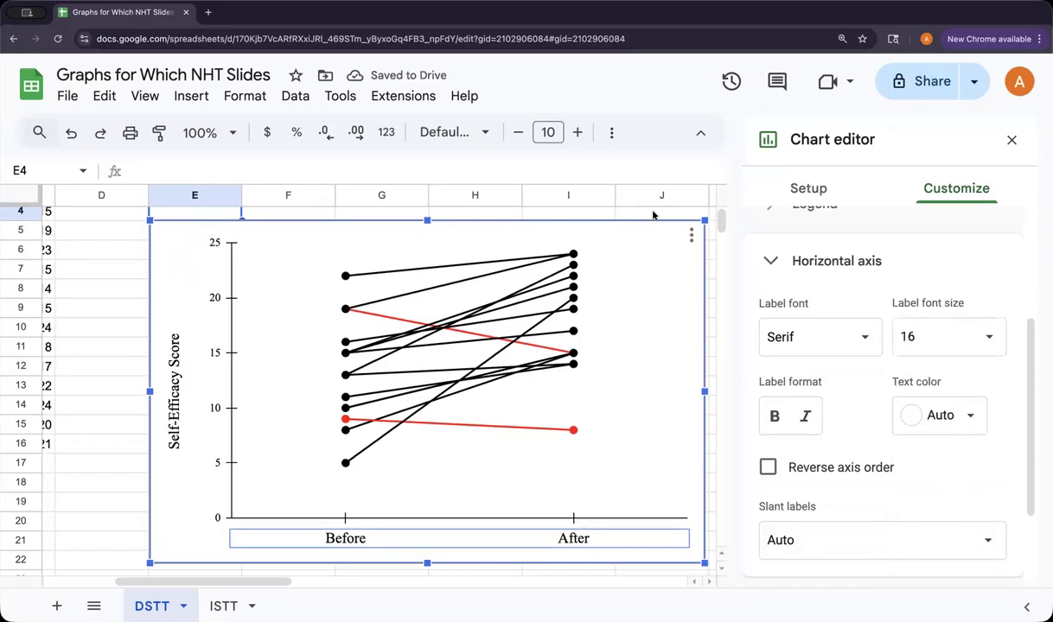
click(101, 331)
Step: Copy the finished self-efficacy chart for pasting elsewhere
click(689, 317)
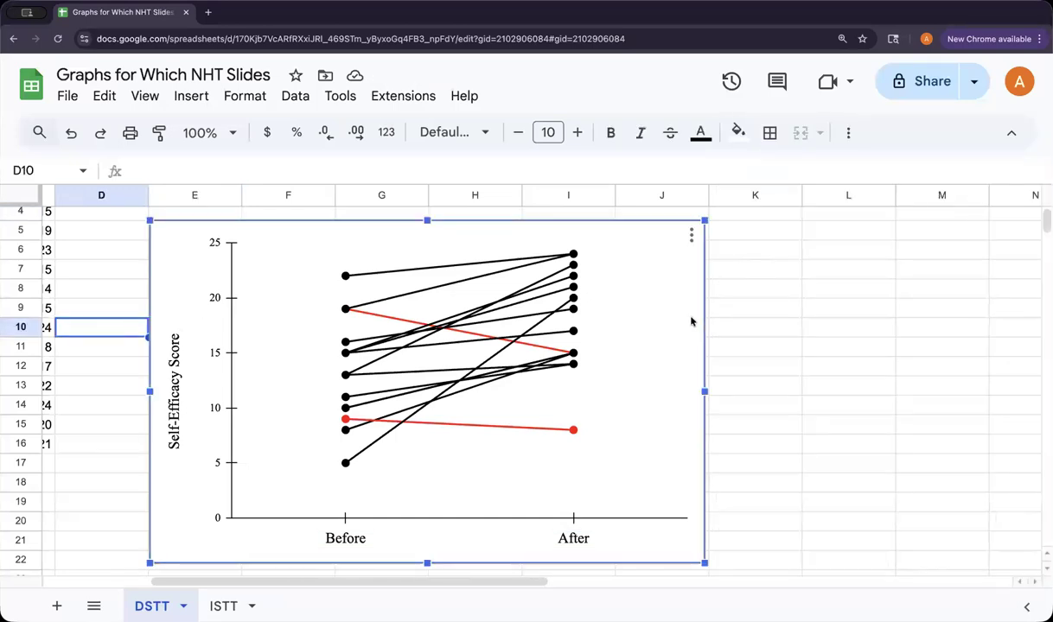
click(692, 235)
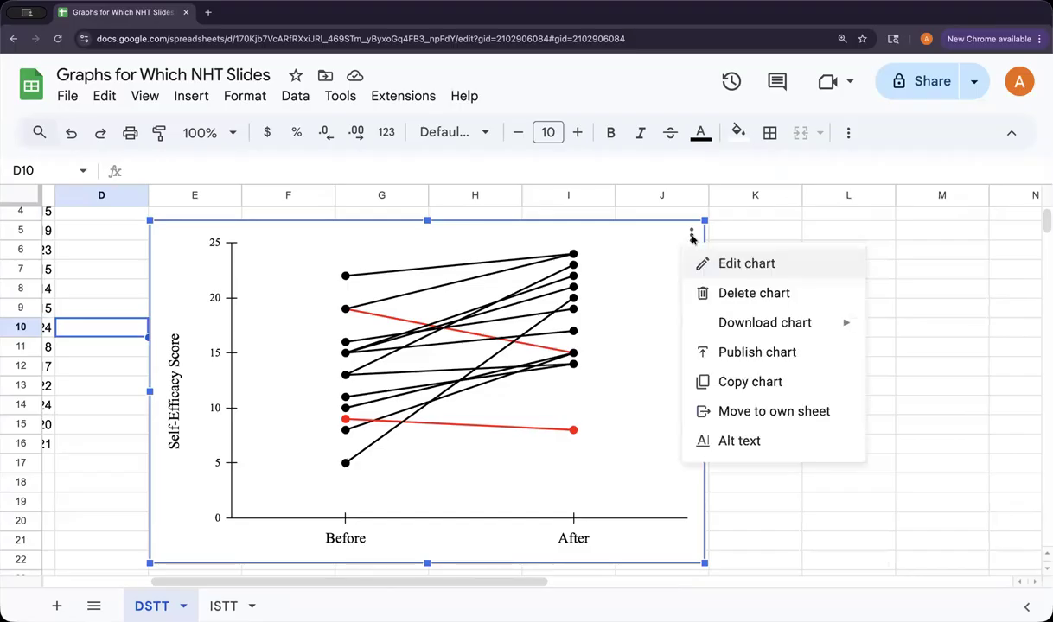
click(736, 381)
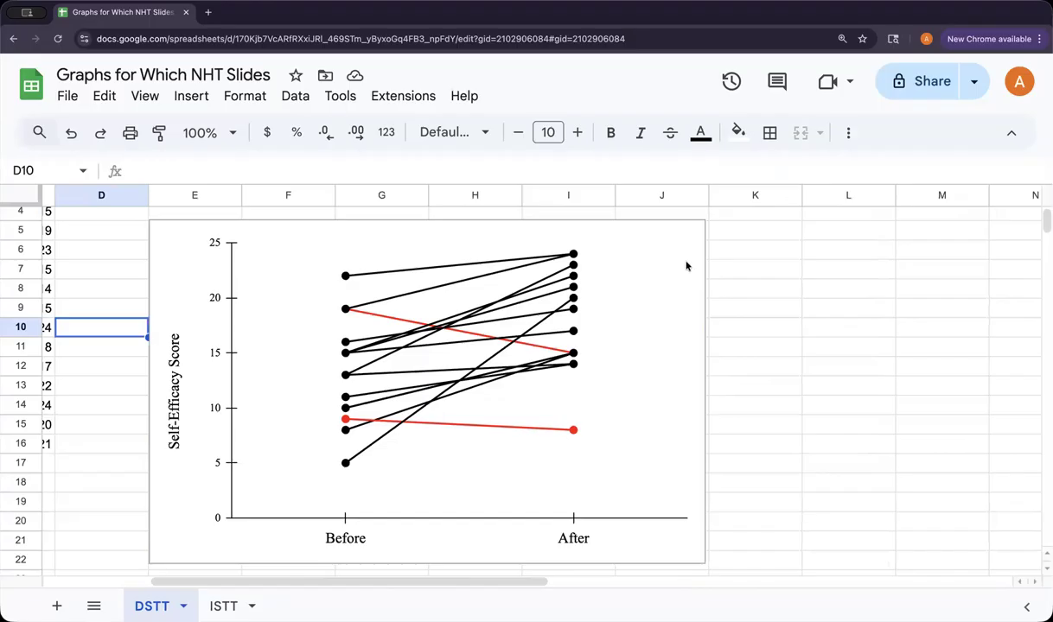
Step: Download the self-efficacy chart as a PNG image
click(690, 239)
click(692, 235)
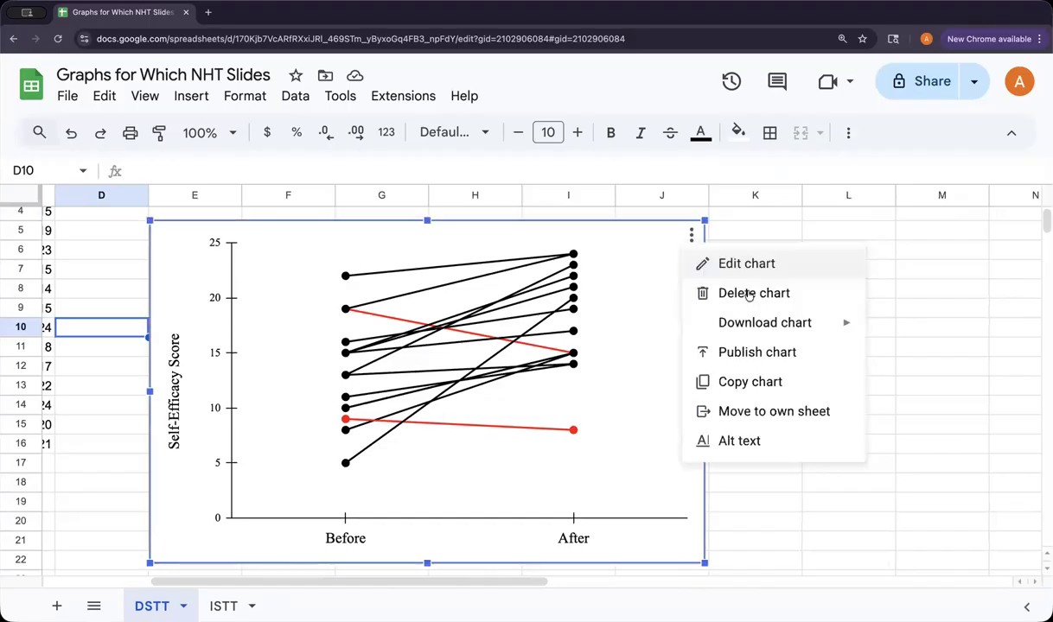
mouse_move(768, 323)
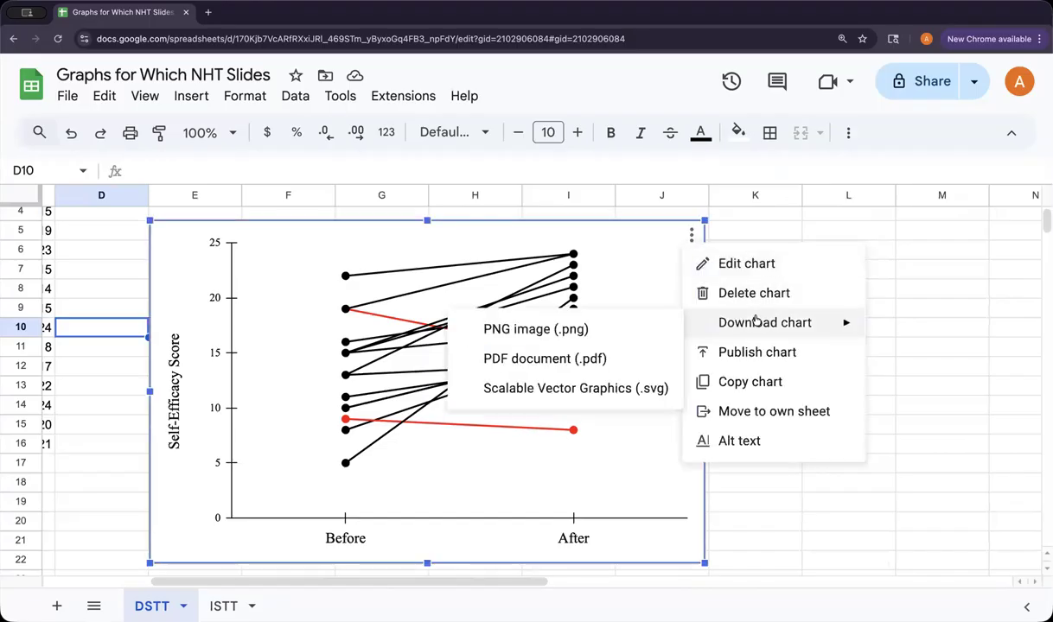
click(529, 338)
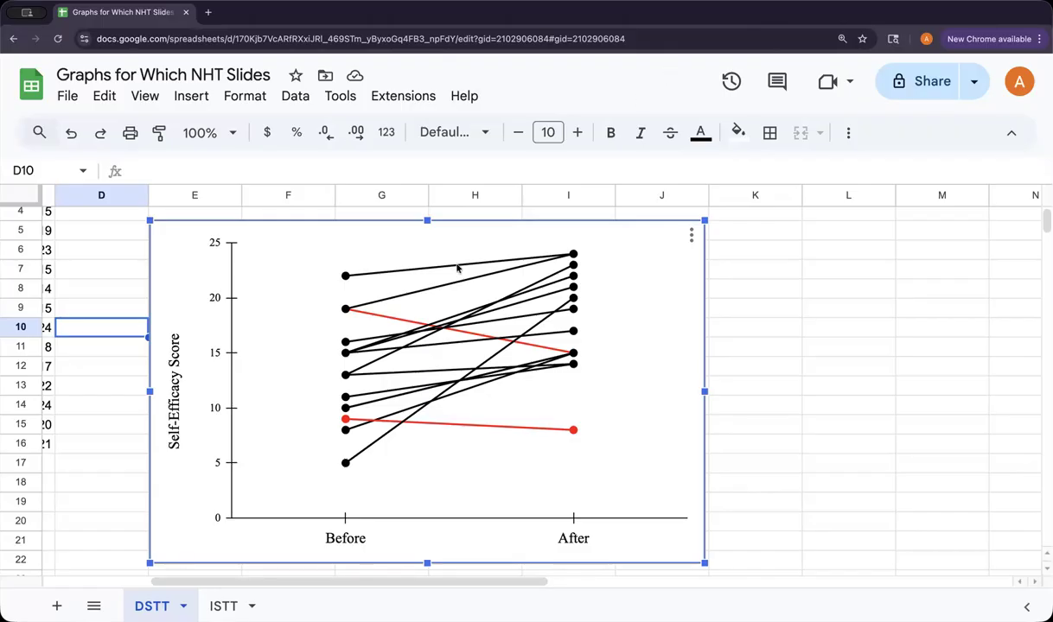
mouse_move(350, 277)
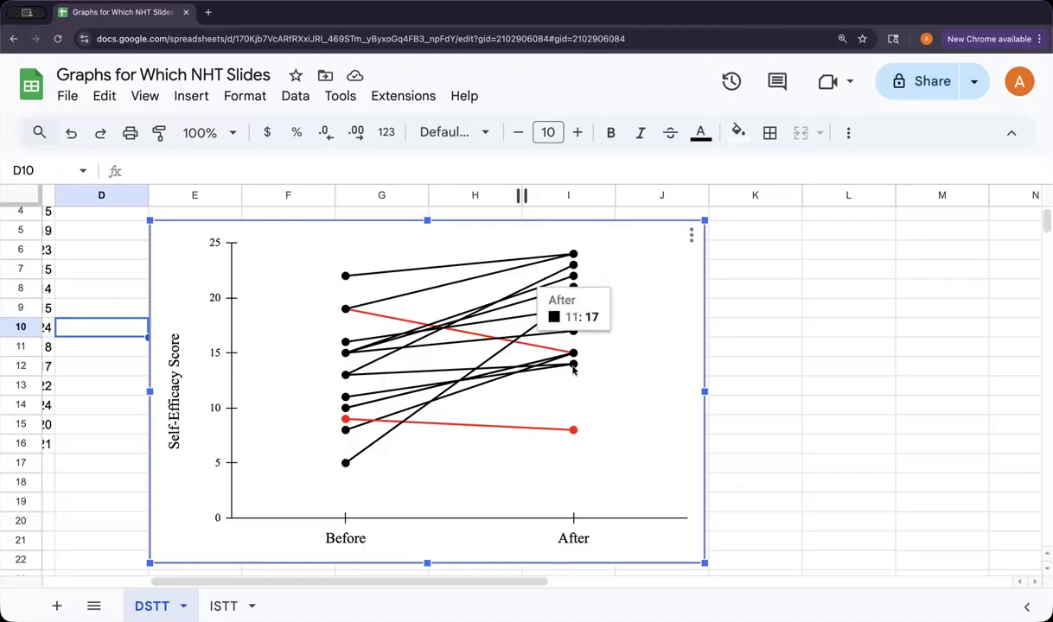
mouse_move(592, 349)
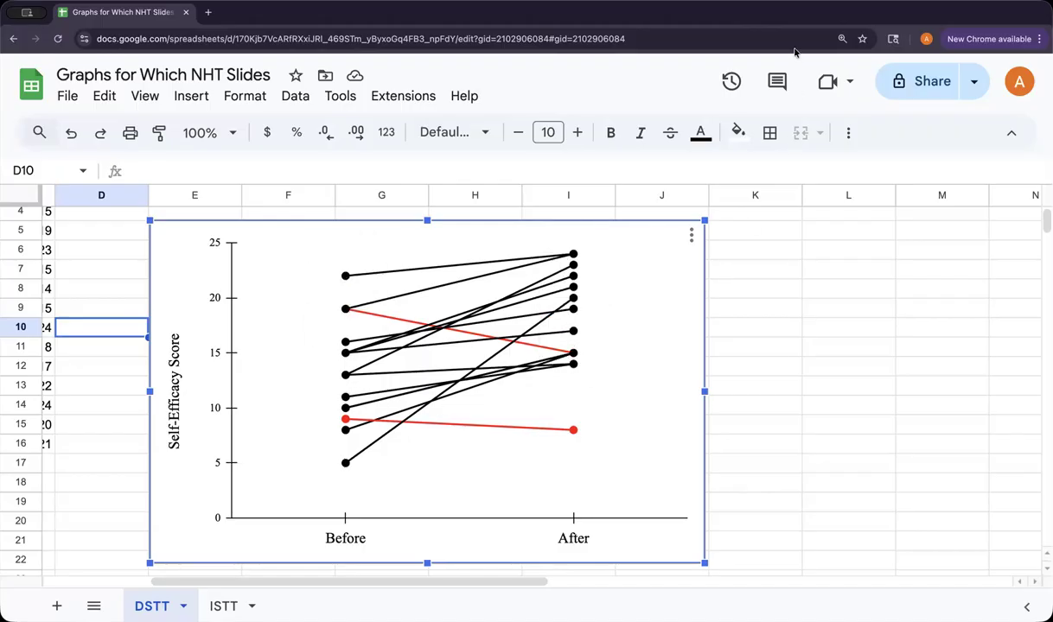